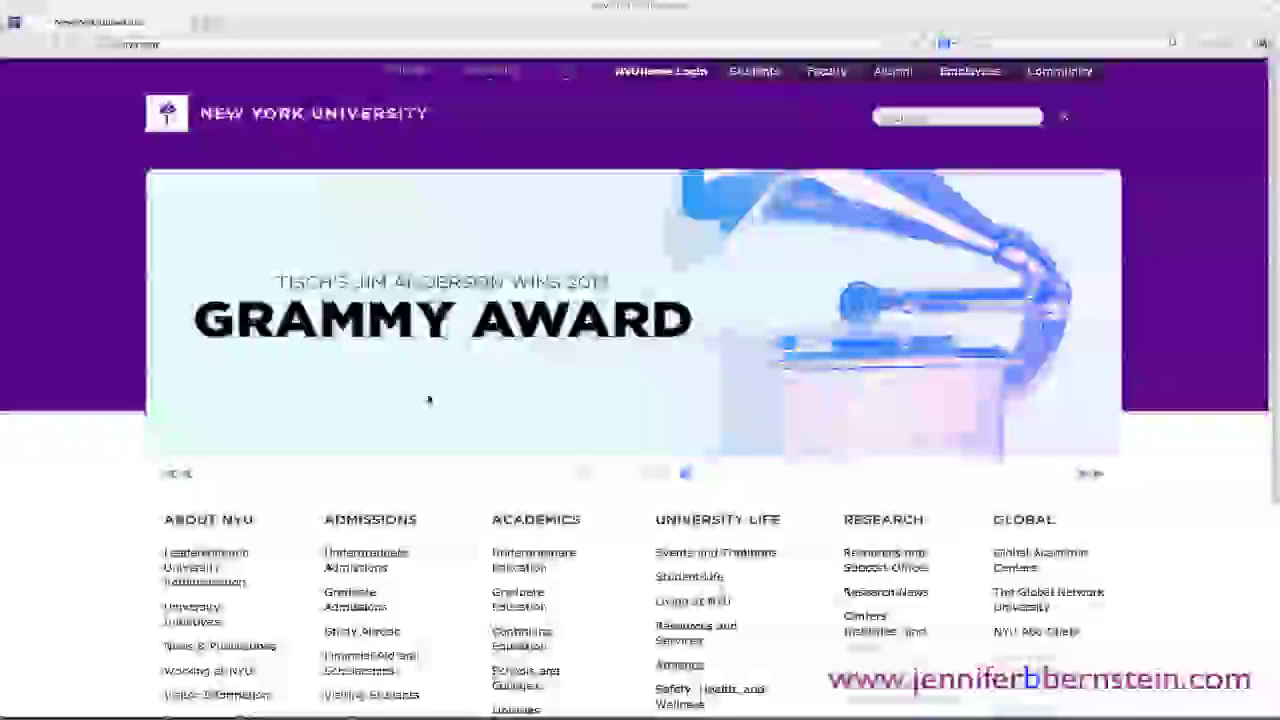
- Go from NYU's Undergraduate Education listing to the Gallatin School of Individualized Study website
scroll(429, 396, "down", 3)
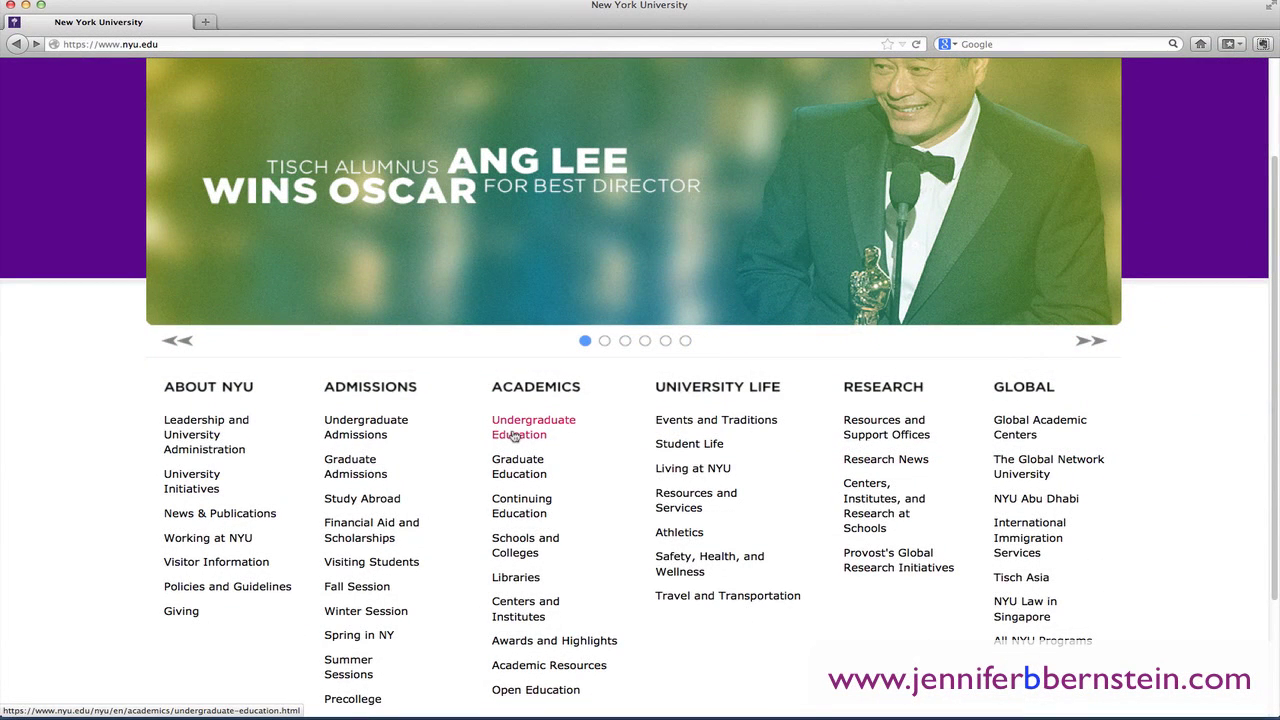
left_click(514, 436)
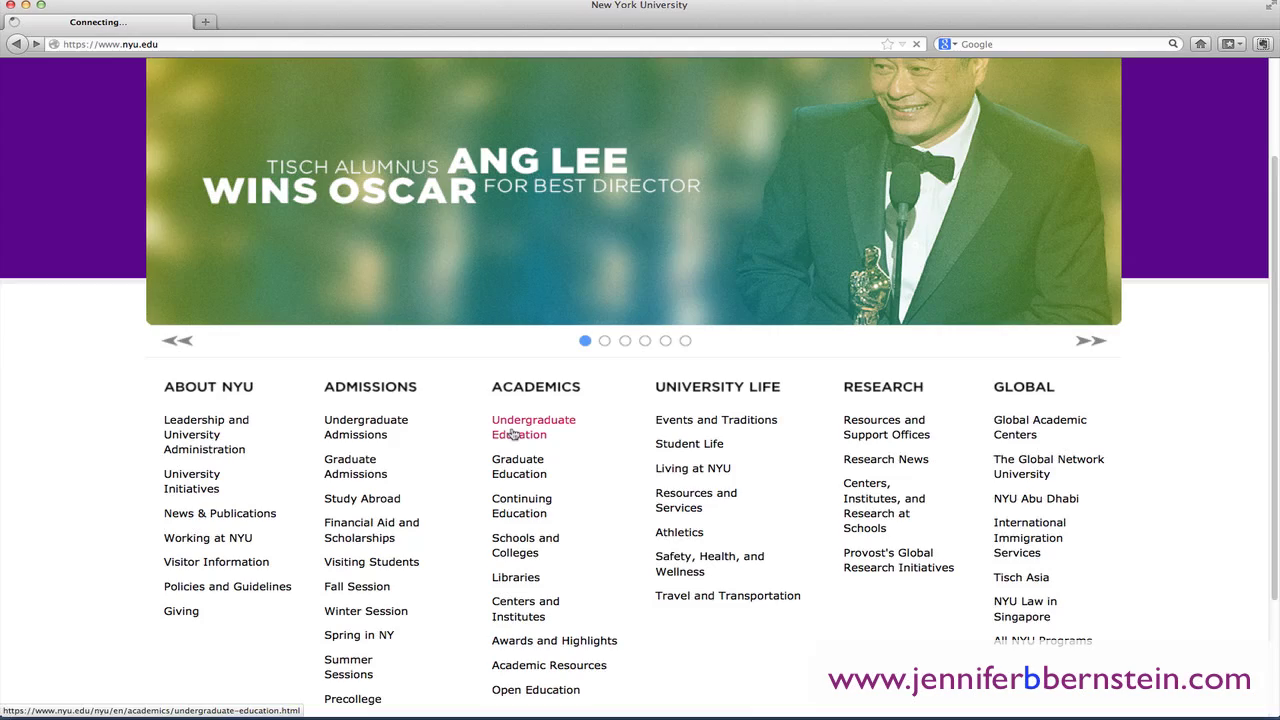
scroll(514, 433, "down", 10)
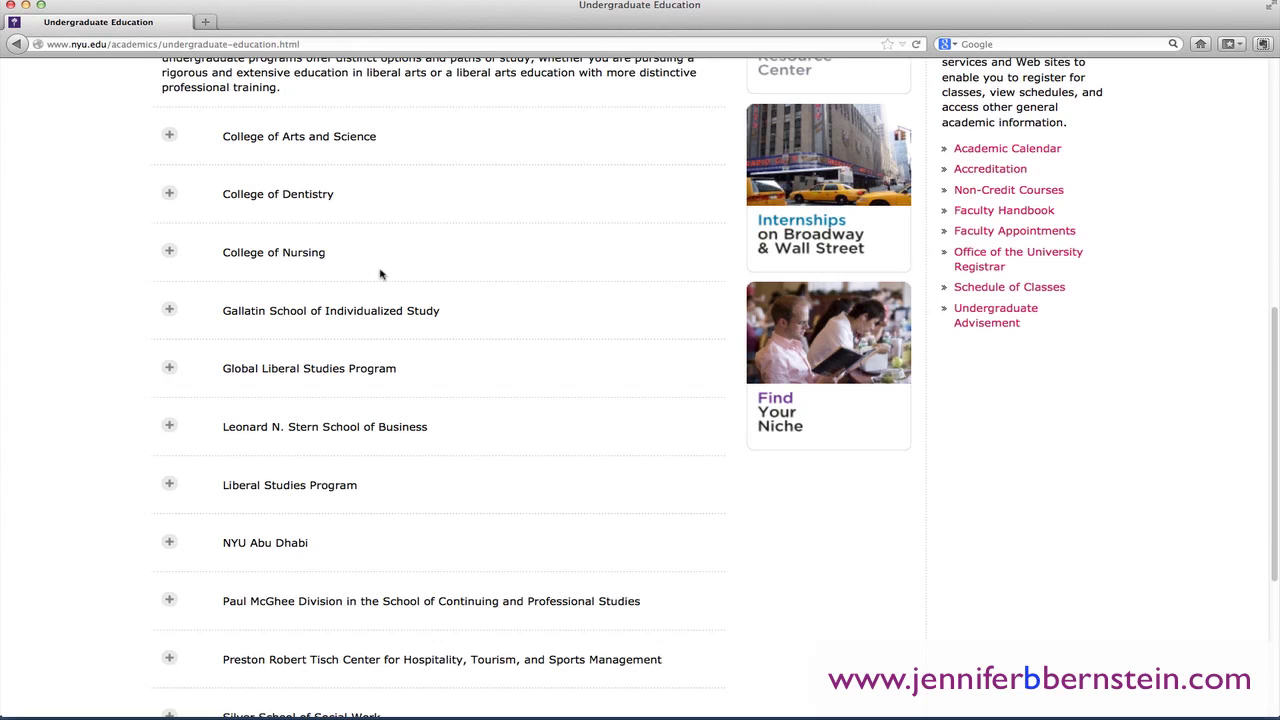
left_click(346, 314)
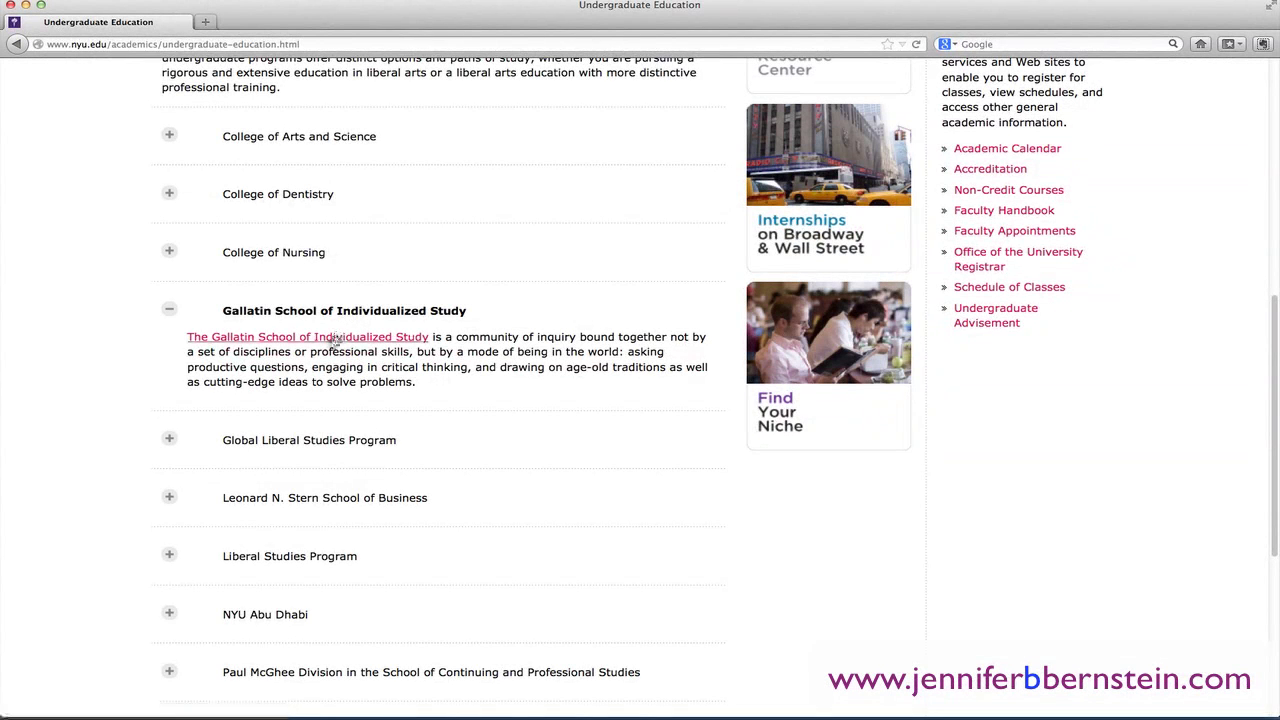
left_click(333, 341)
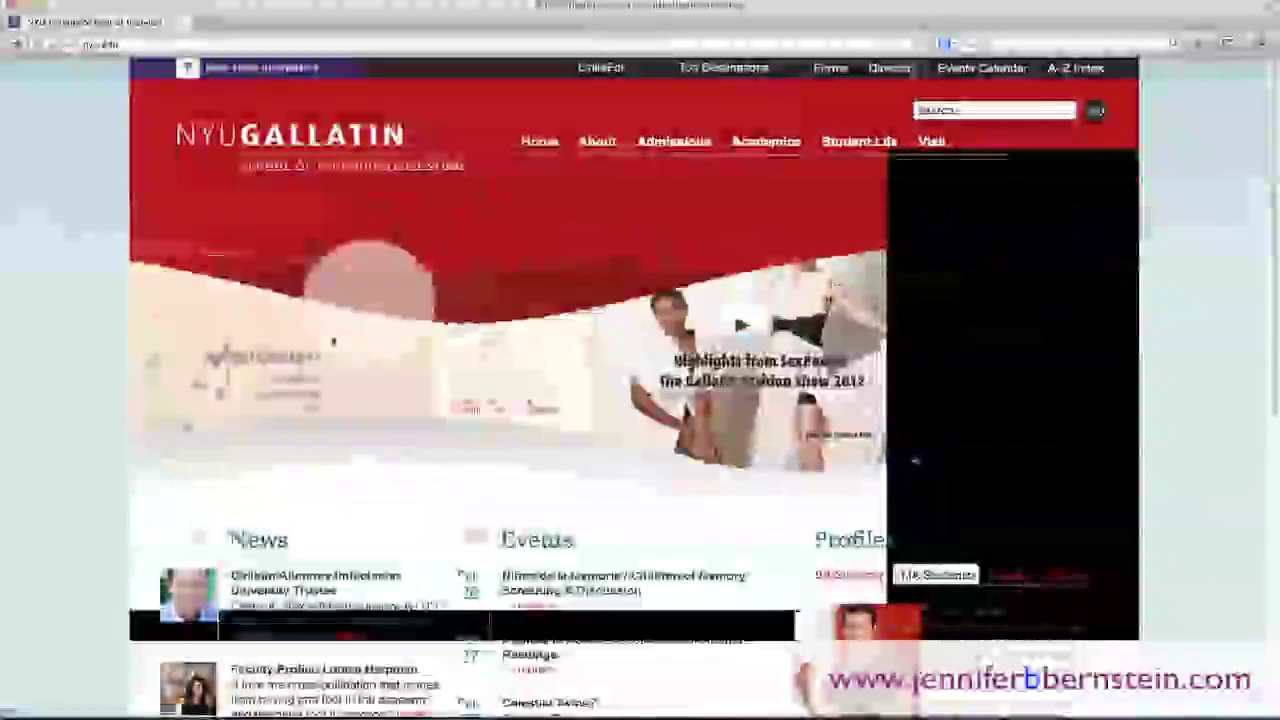
- Open Gallatin's Undergraduate admissions page and scroll to the Meet Our Students profiles
mouse_move(672, 145)
left_click(672, 168)
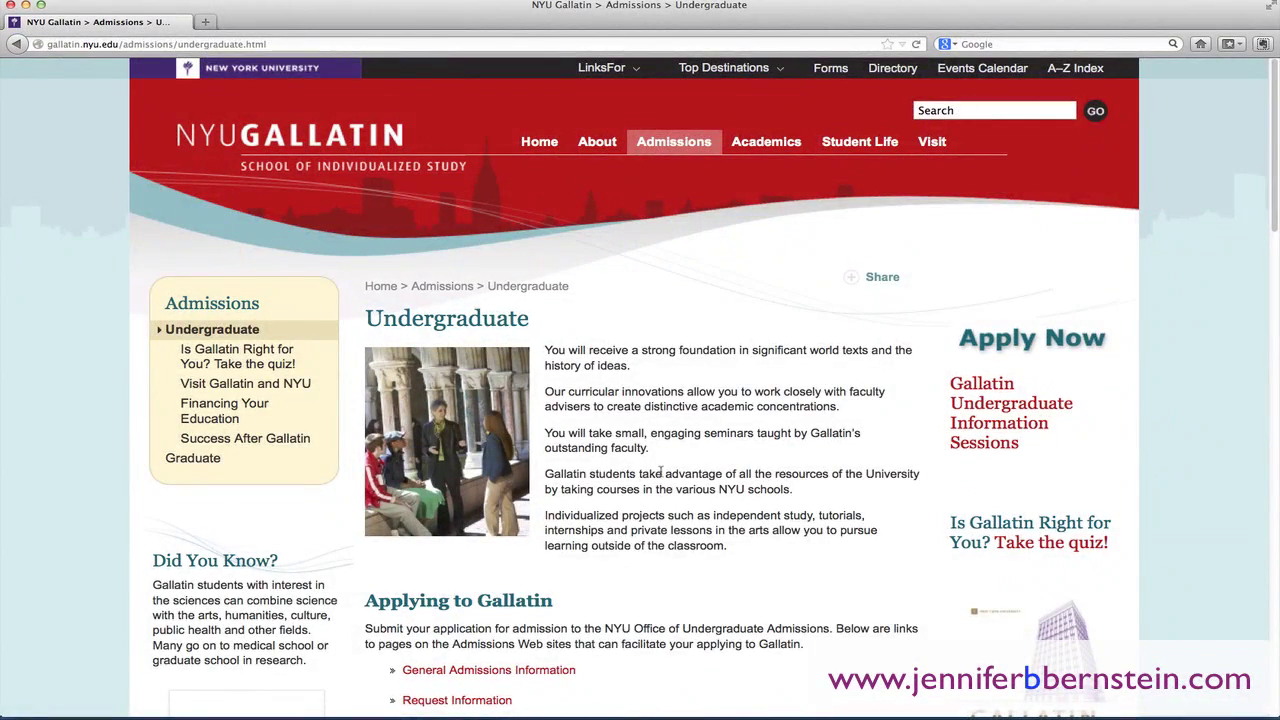
scroll(660, 474, "down", 2)
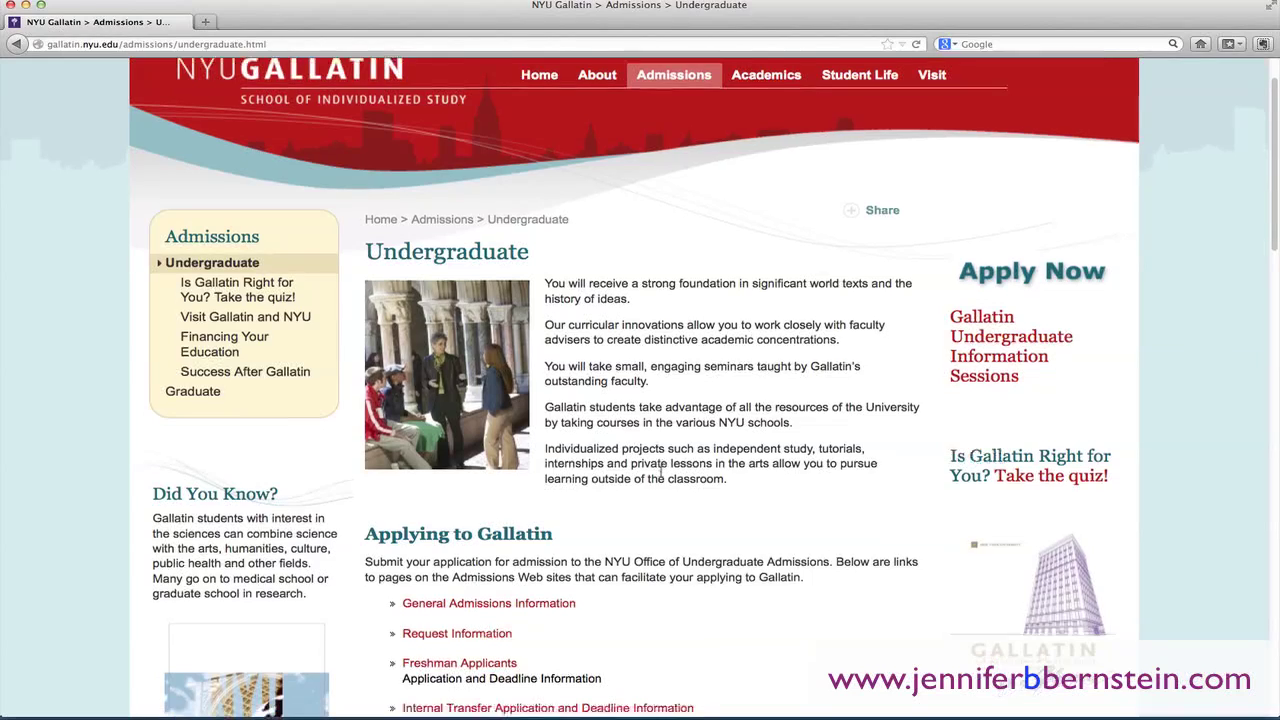
scroll(660, 474, "down", 2)
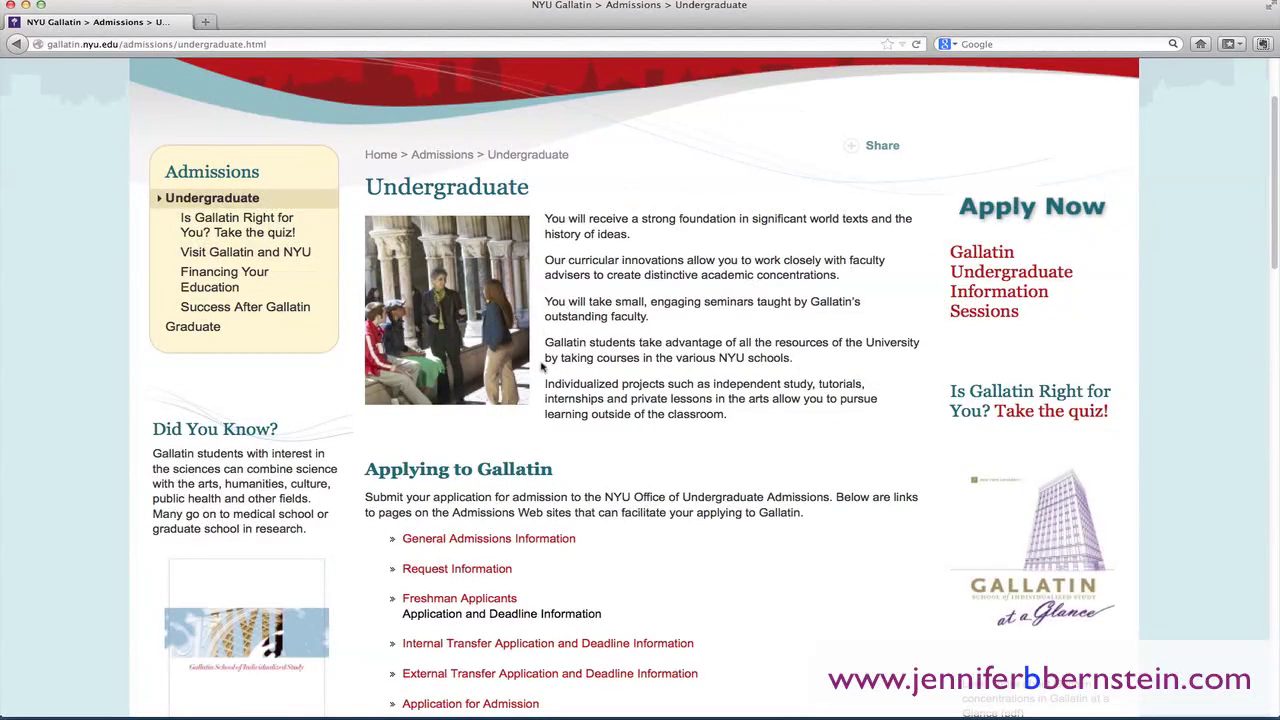
scroll(828, 417, "down", 8)
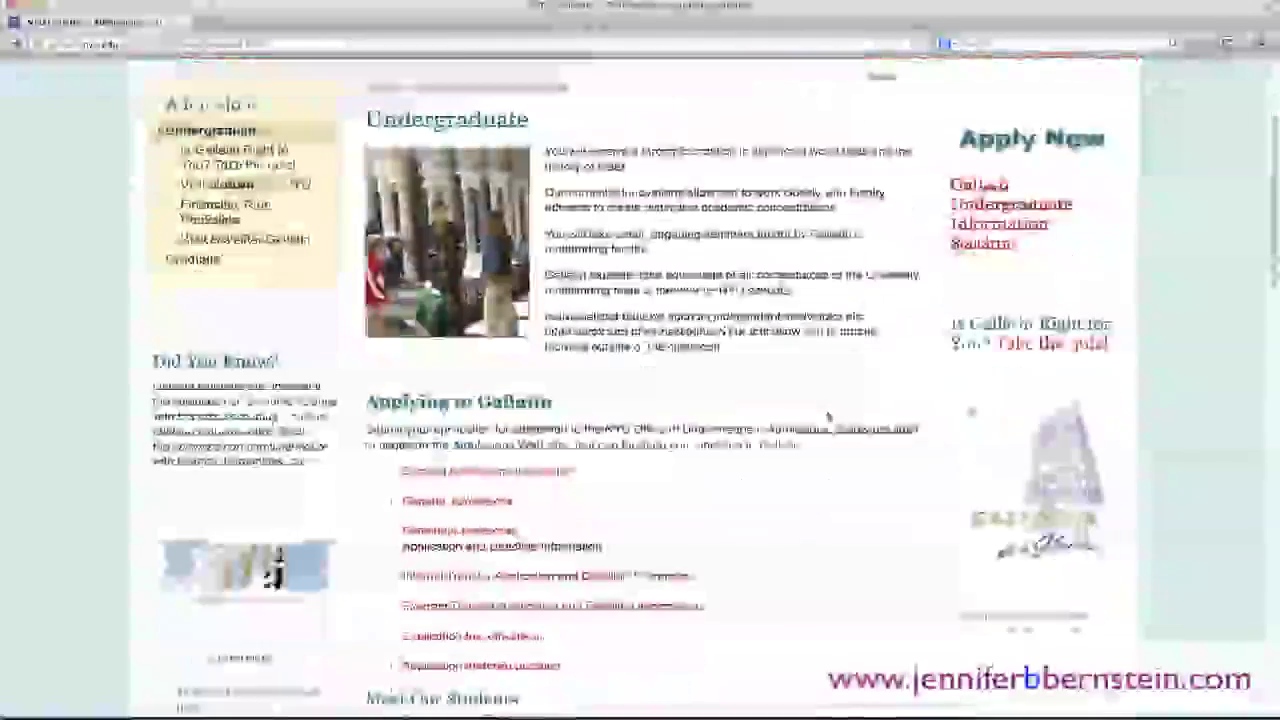
scroll(828, 417, "down", 3)
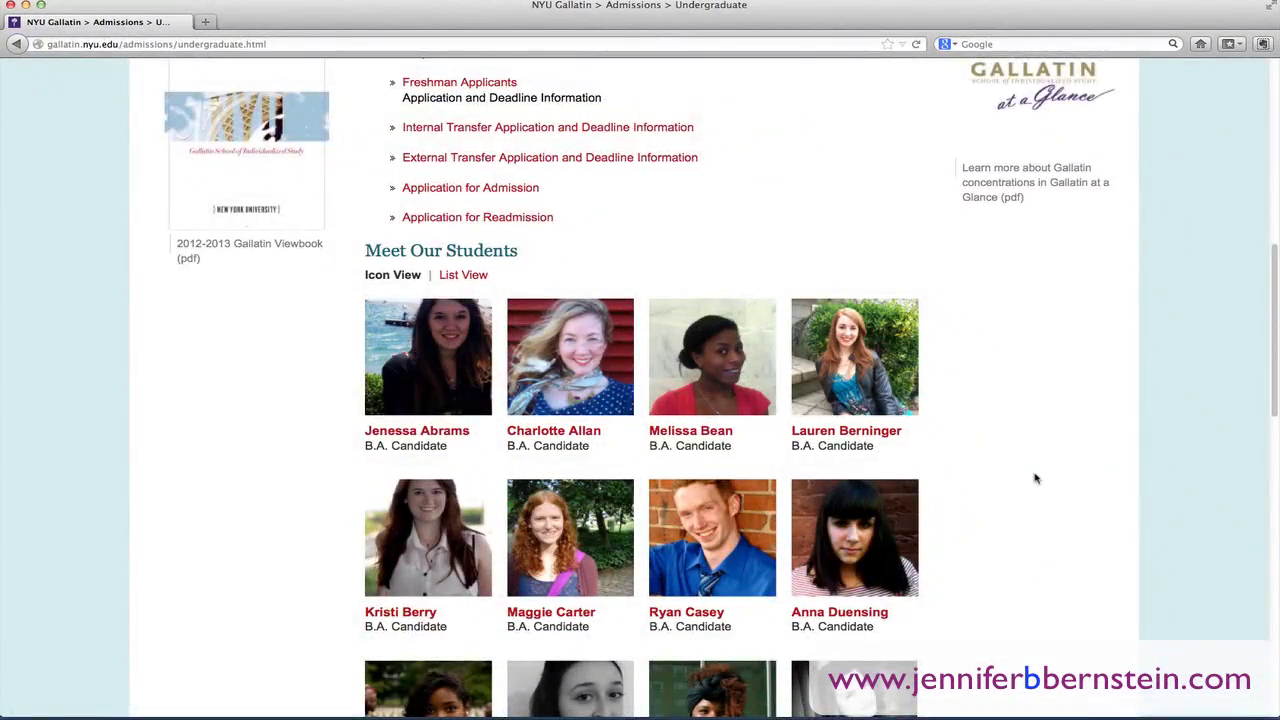
scroll(1035, 479, "down", 5)
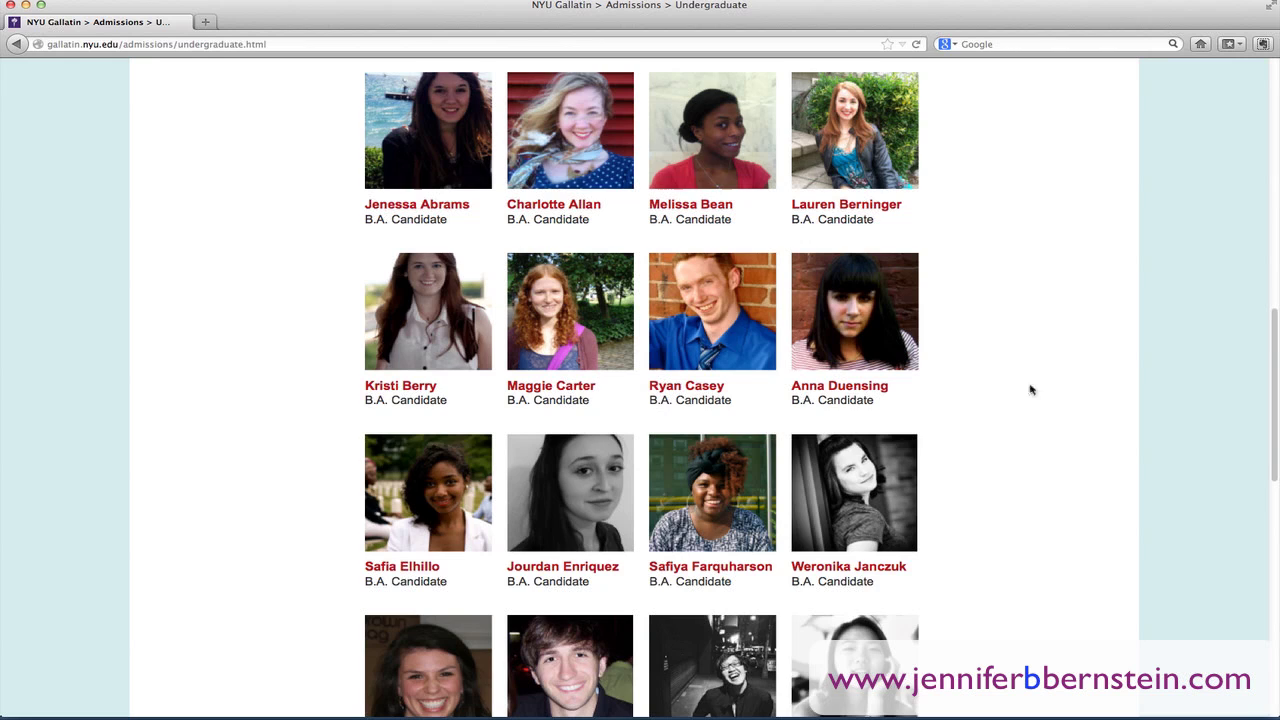
scroll(1031, 390, "up", 3)
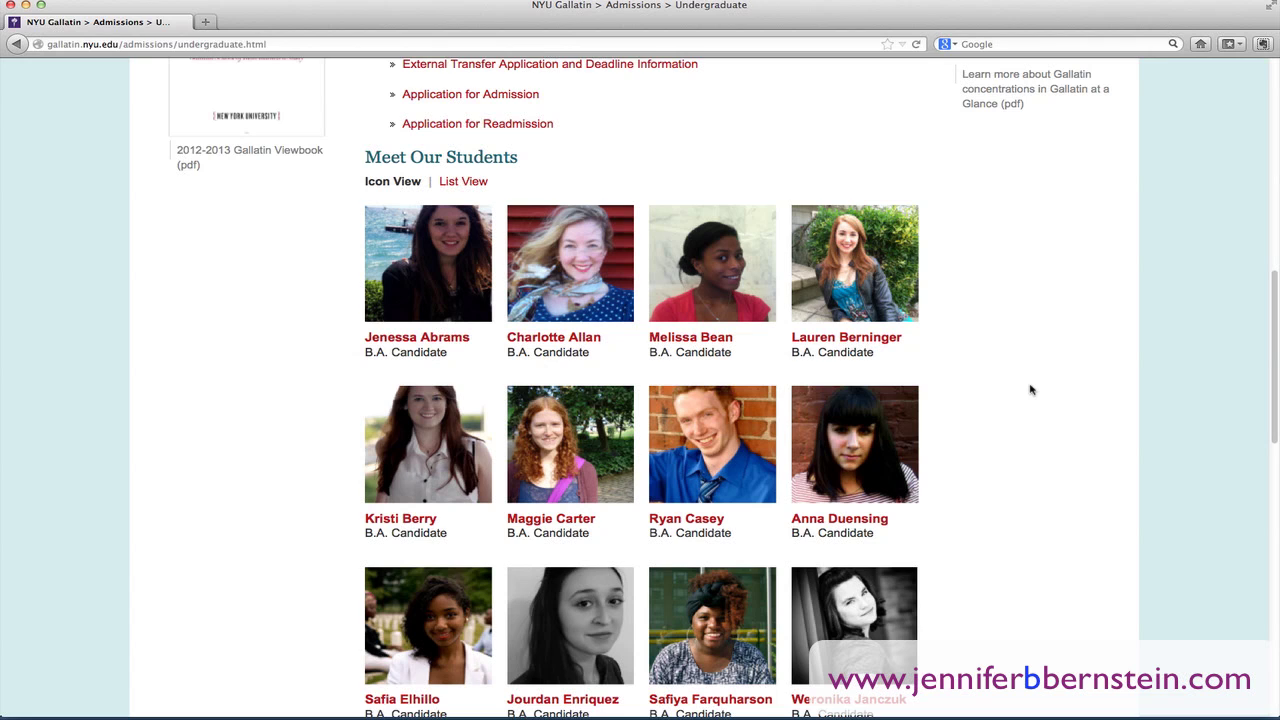
scroll(1034, 320, "up", 1)
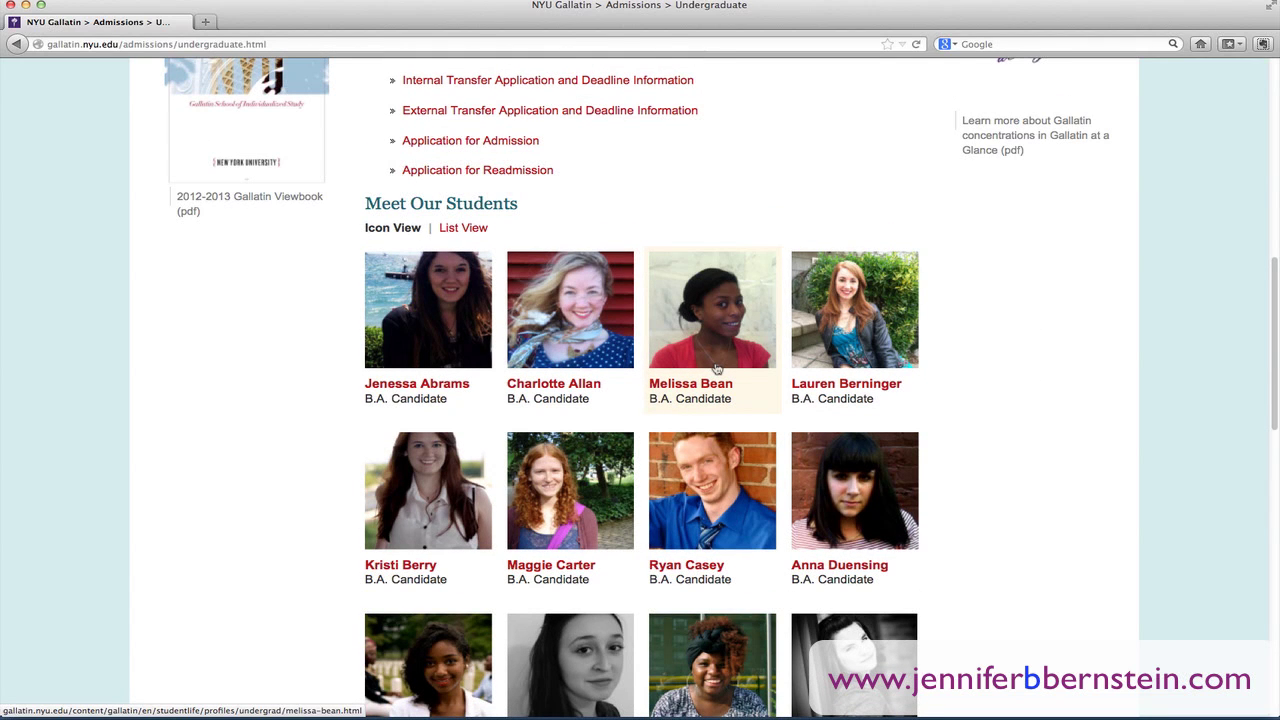
- Open the third featured student's B.A. Candidate profile and skim it
left_click(717, 330)
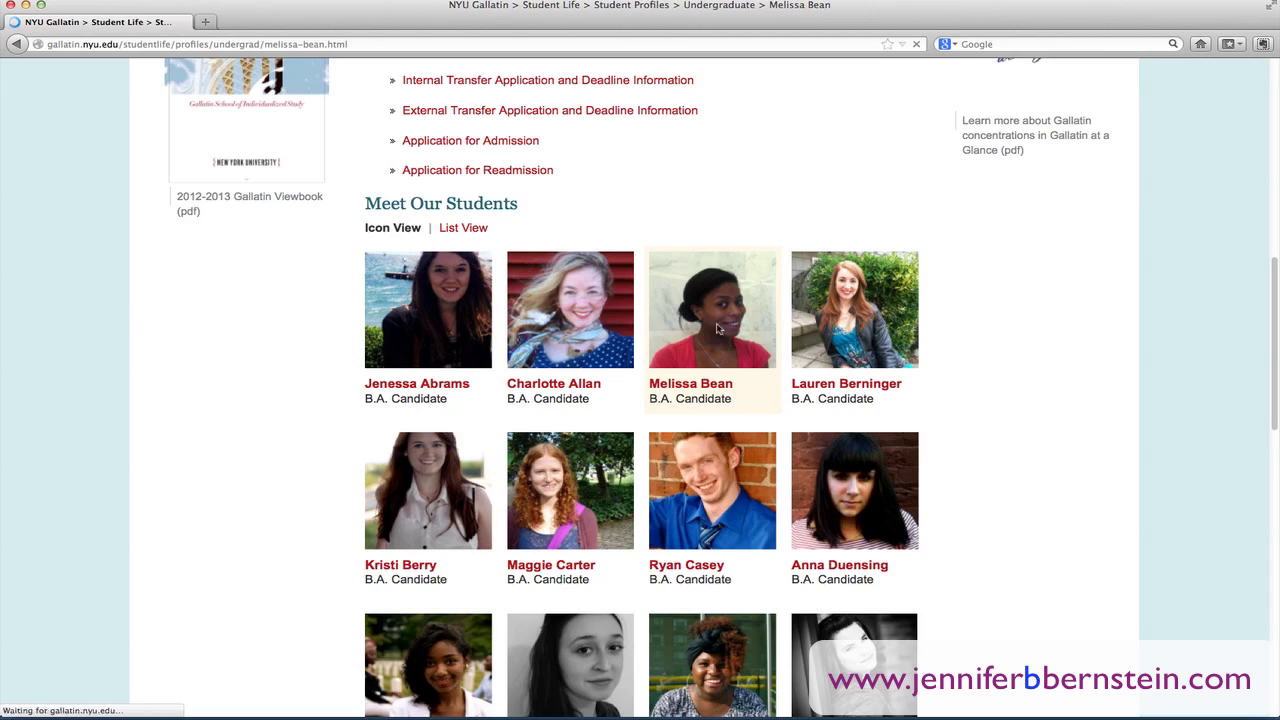
scroll(717, 330, "down", 2)
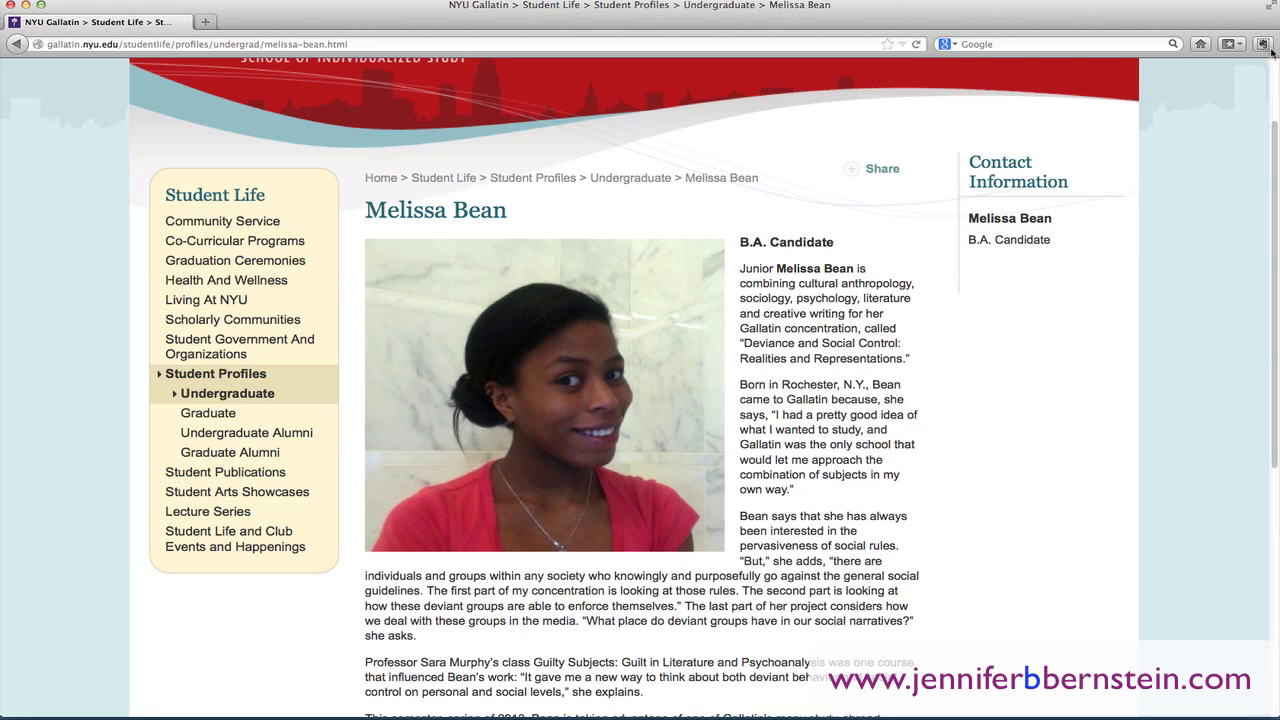
- Clip the whole student profile page with Evernote Web Clipper's Clip full page
left_click(1264, 46)
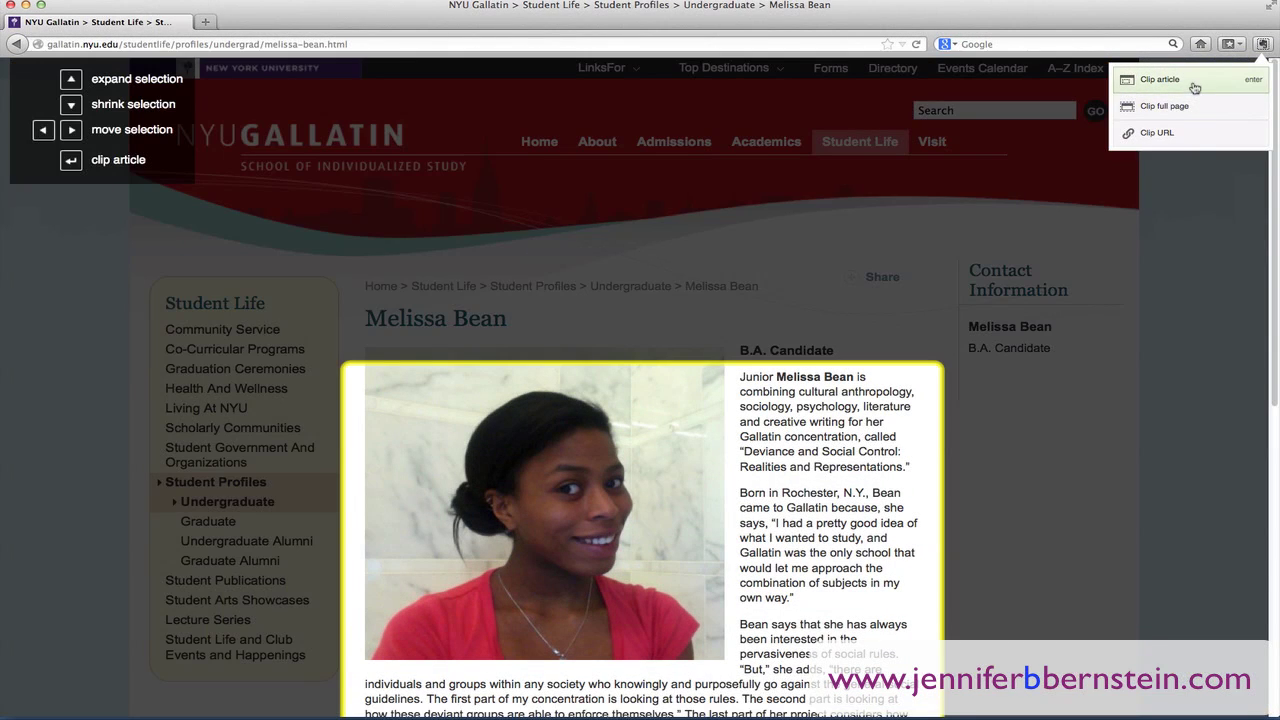
left_click(1194, 88)
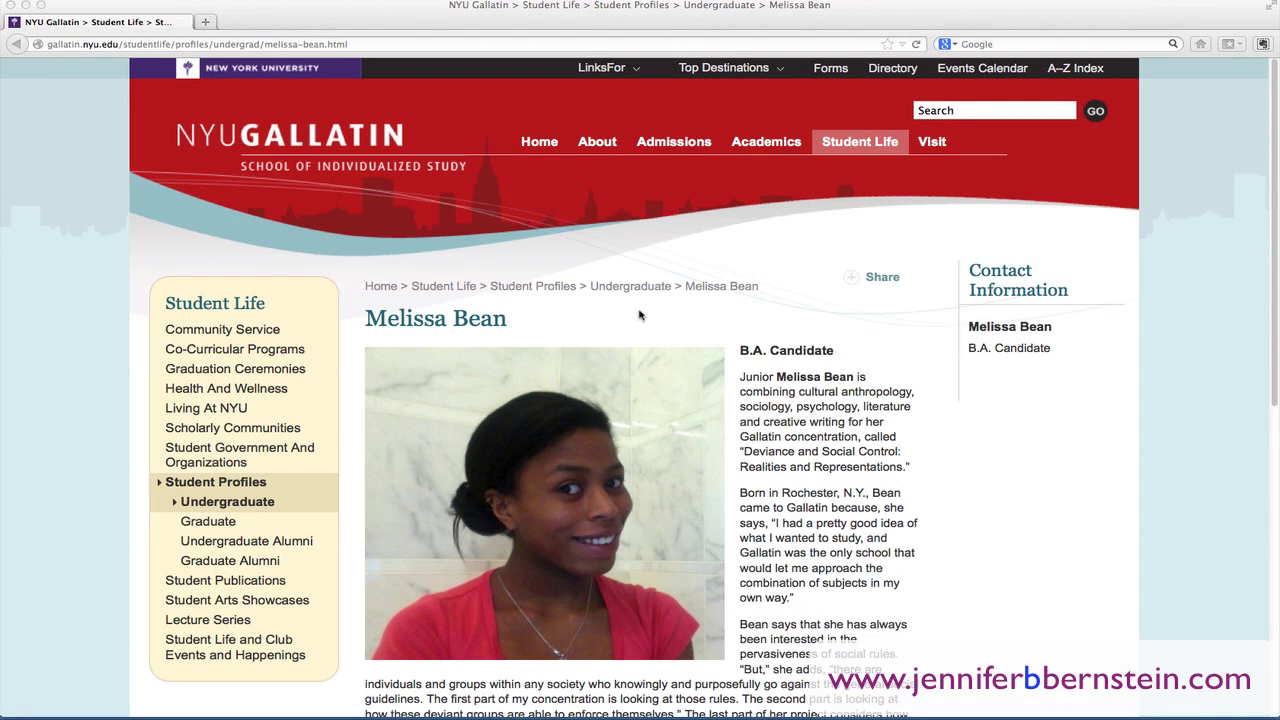
scroll(640, 316, "down", 1)
- Navigate to Gallatin's Undergraduate First-Year Program page and scroll to the Fall 2012 courses table
mouse_move(762, 132)
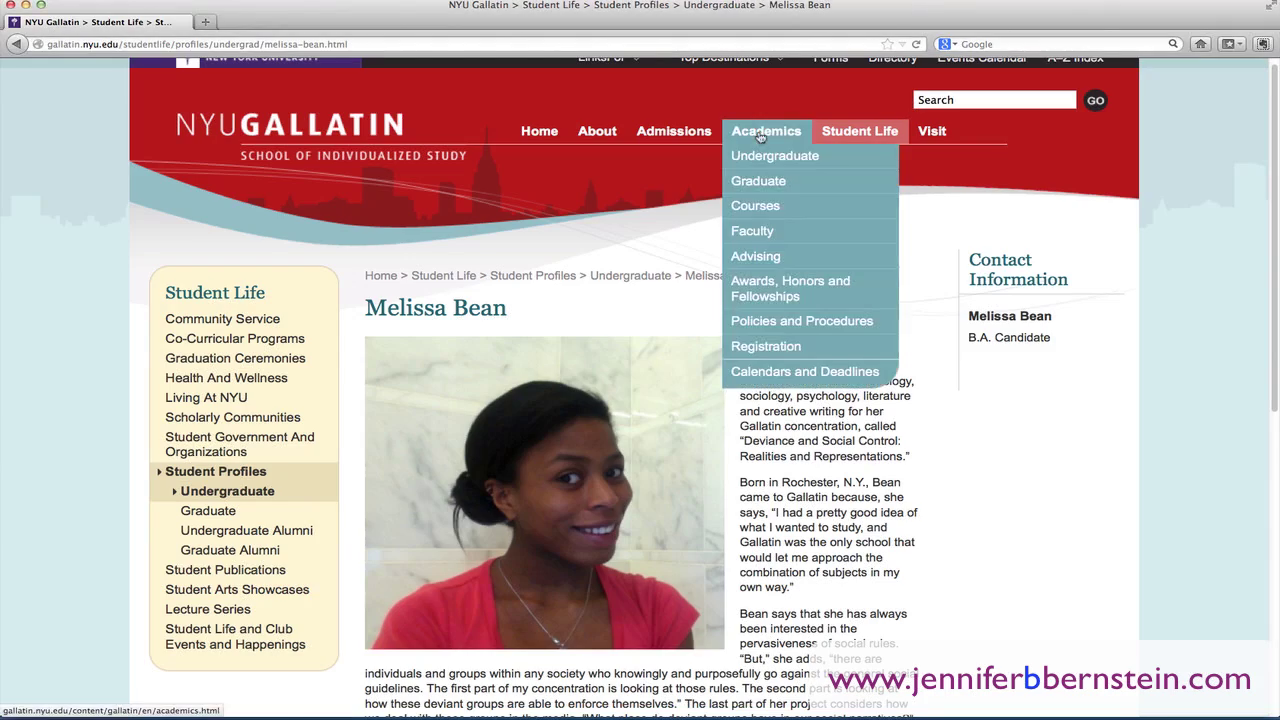
left_click(758, 166)
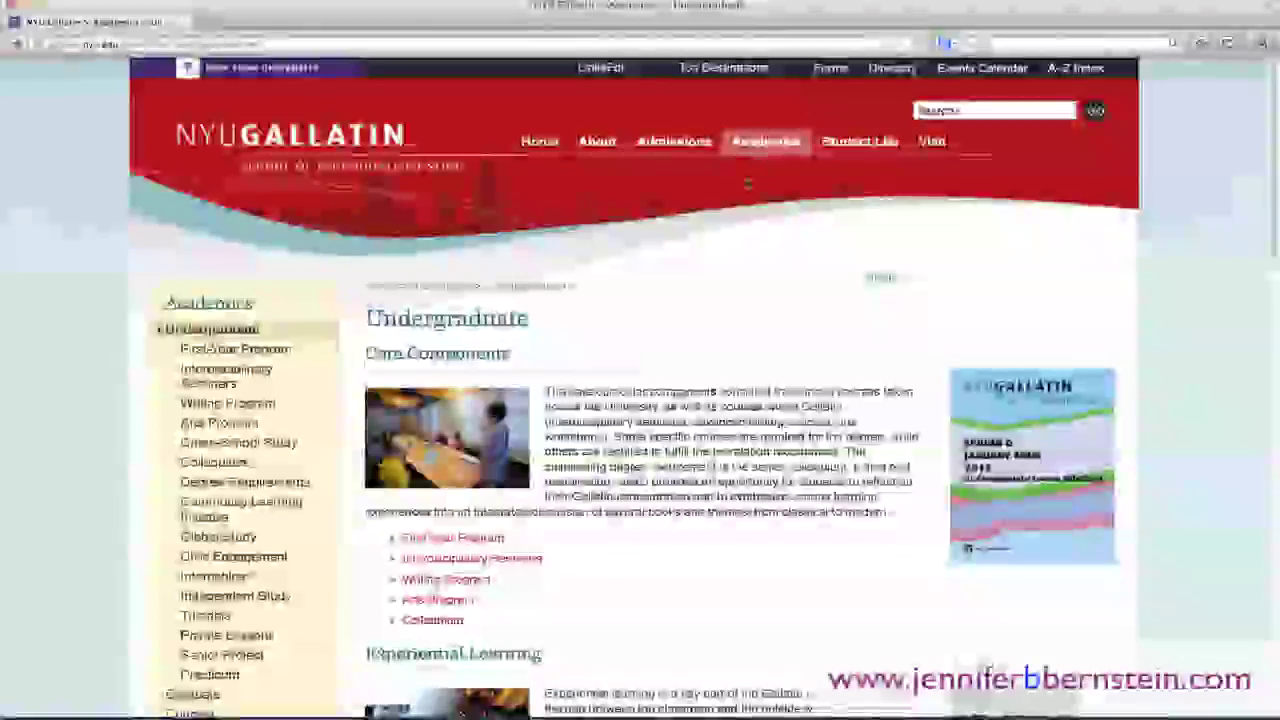
scroll(669, 381, "down", 5)
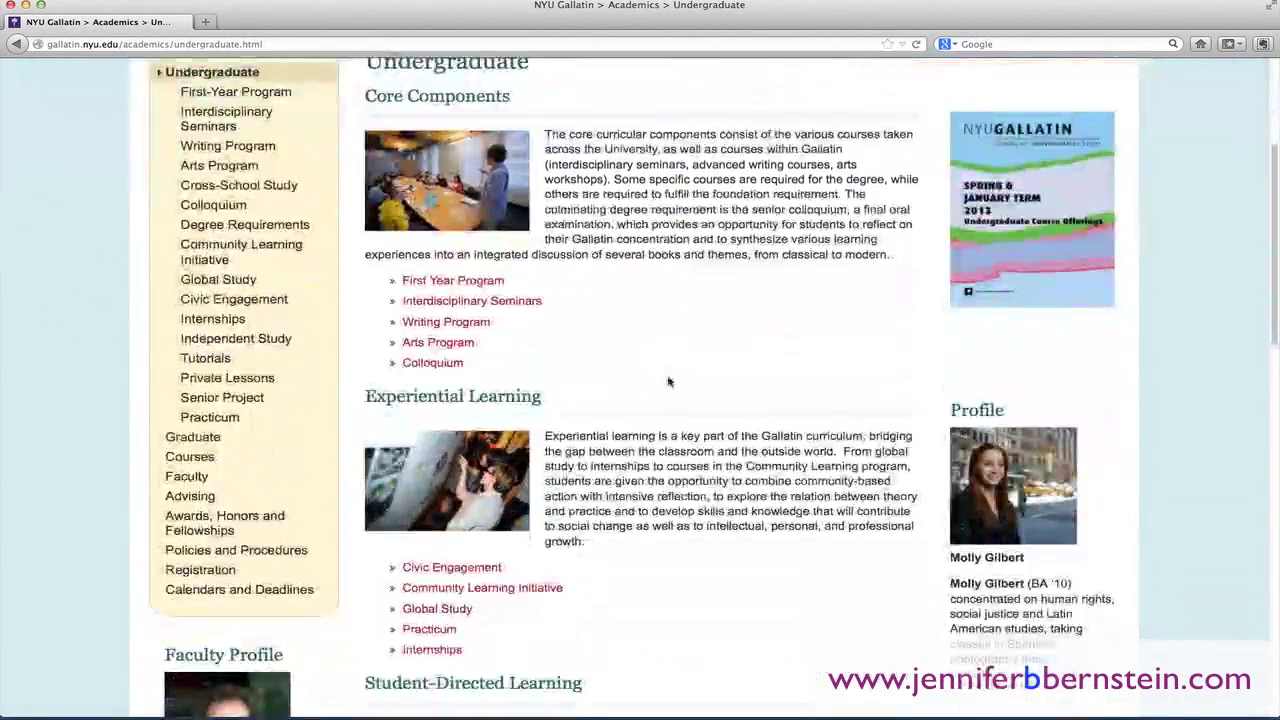
scroll(669, 381, "down", 2)
scroll(669, 381, "up", 1)
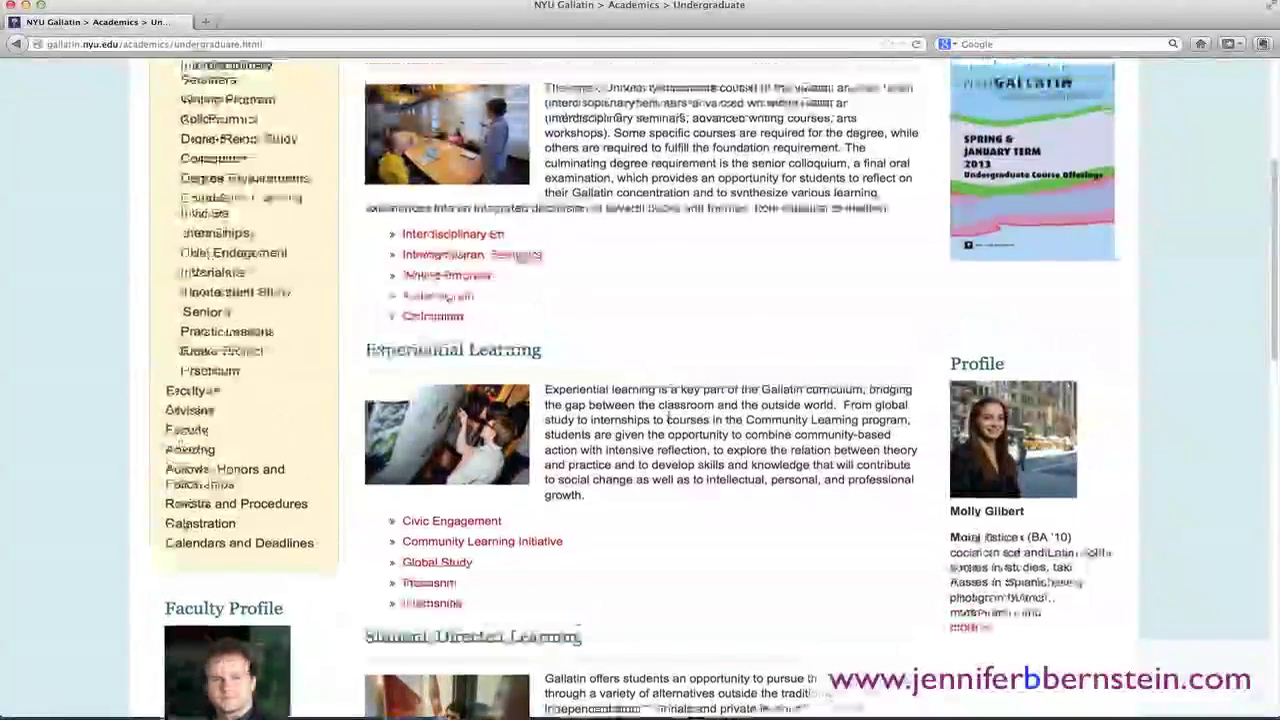
left_click(476, 238)
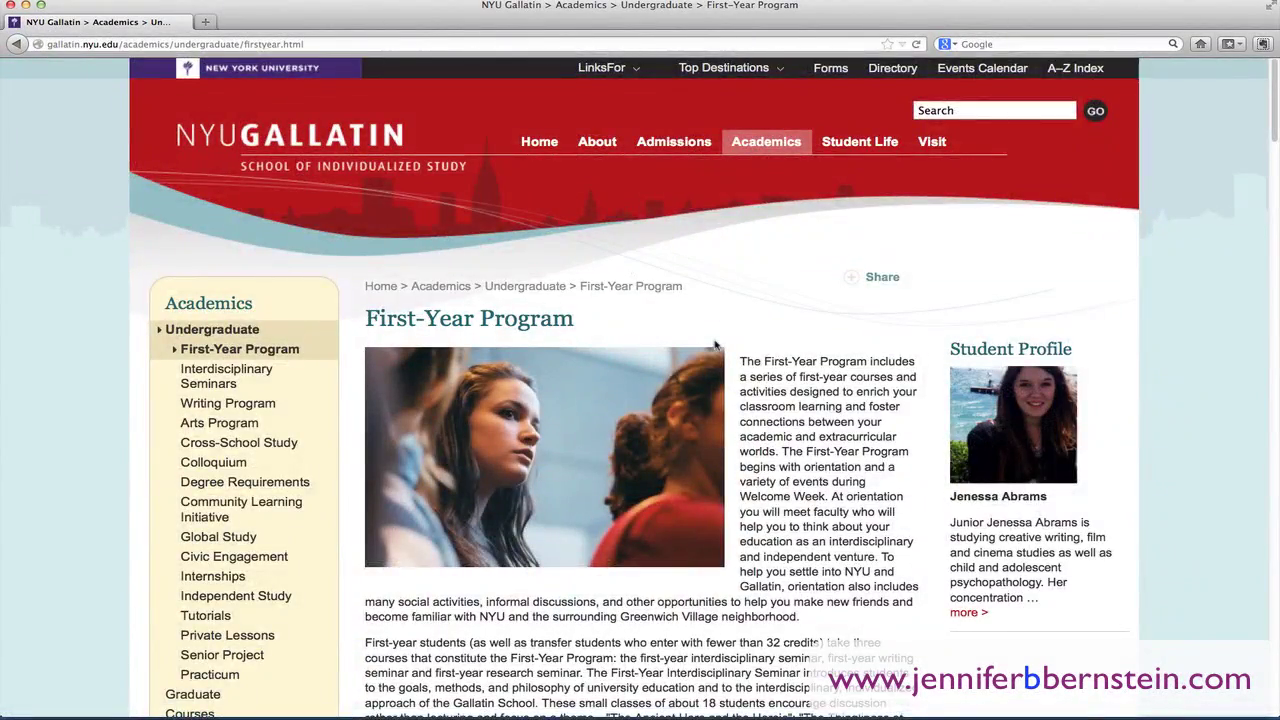
scroll(716, 345, "down", 3)
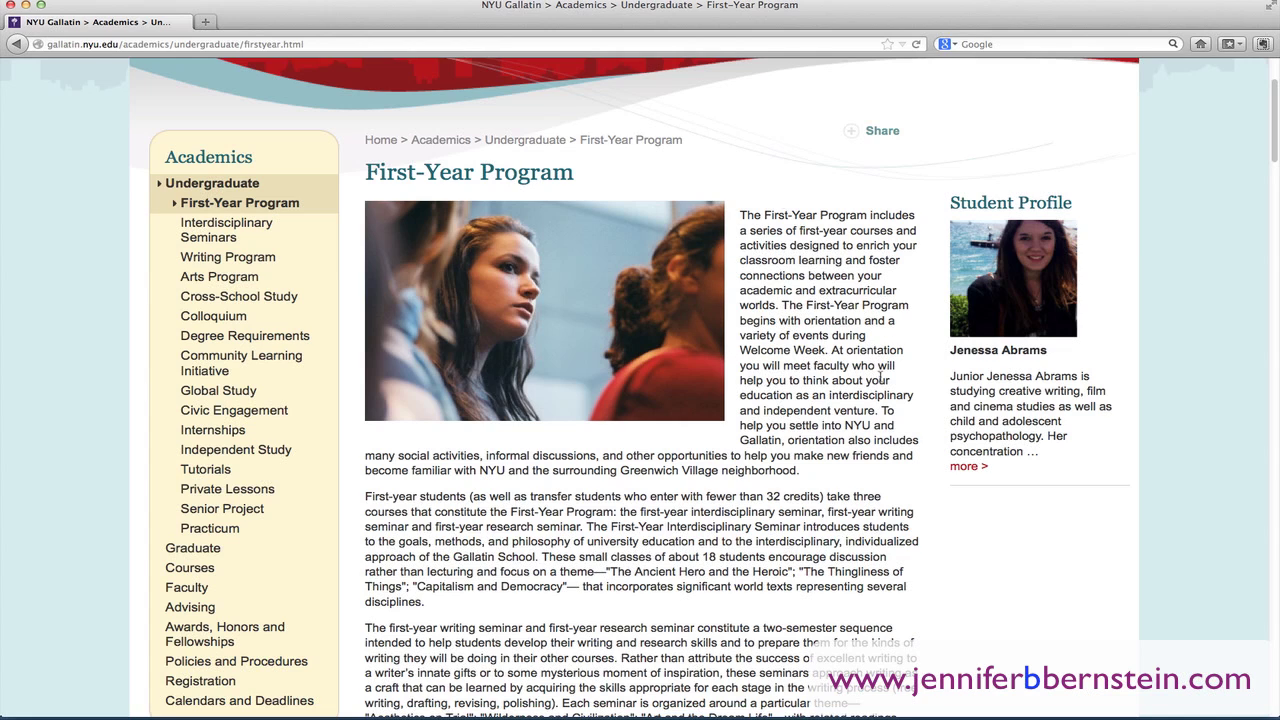
scroll(880, 378, "down", 5)
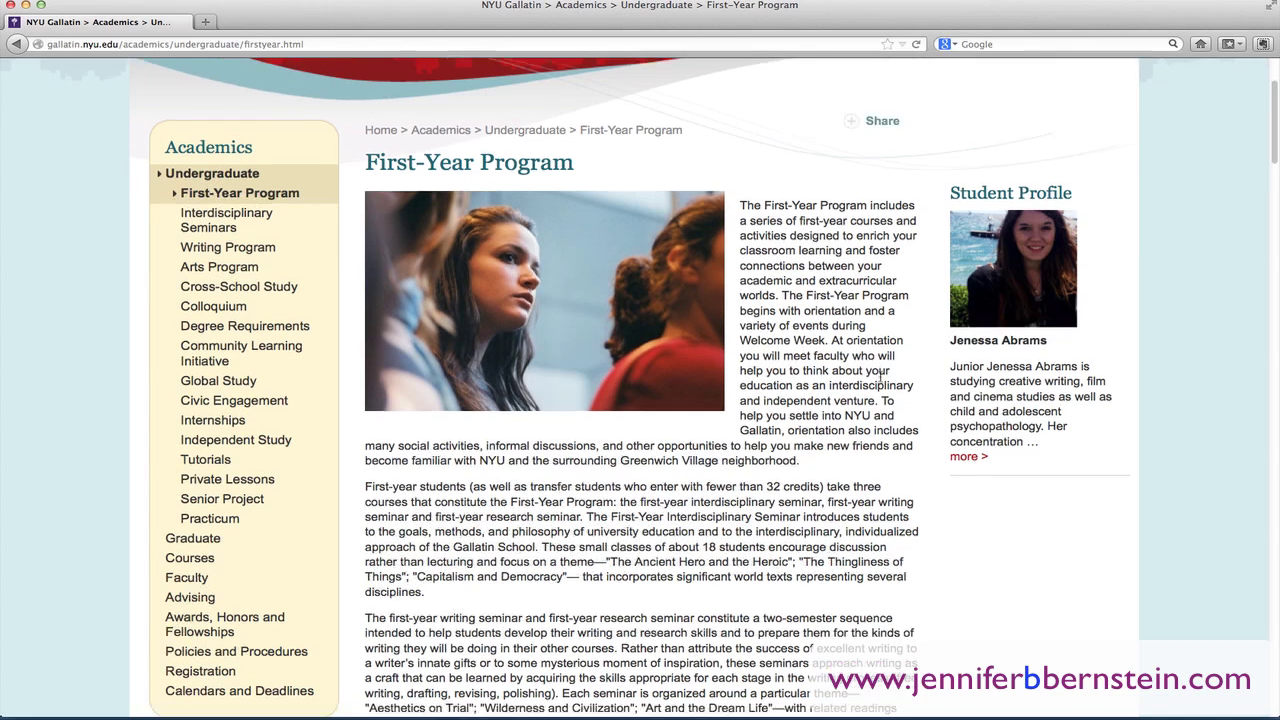
scroll(880, 378, "down", 5)
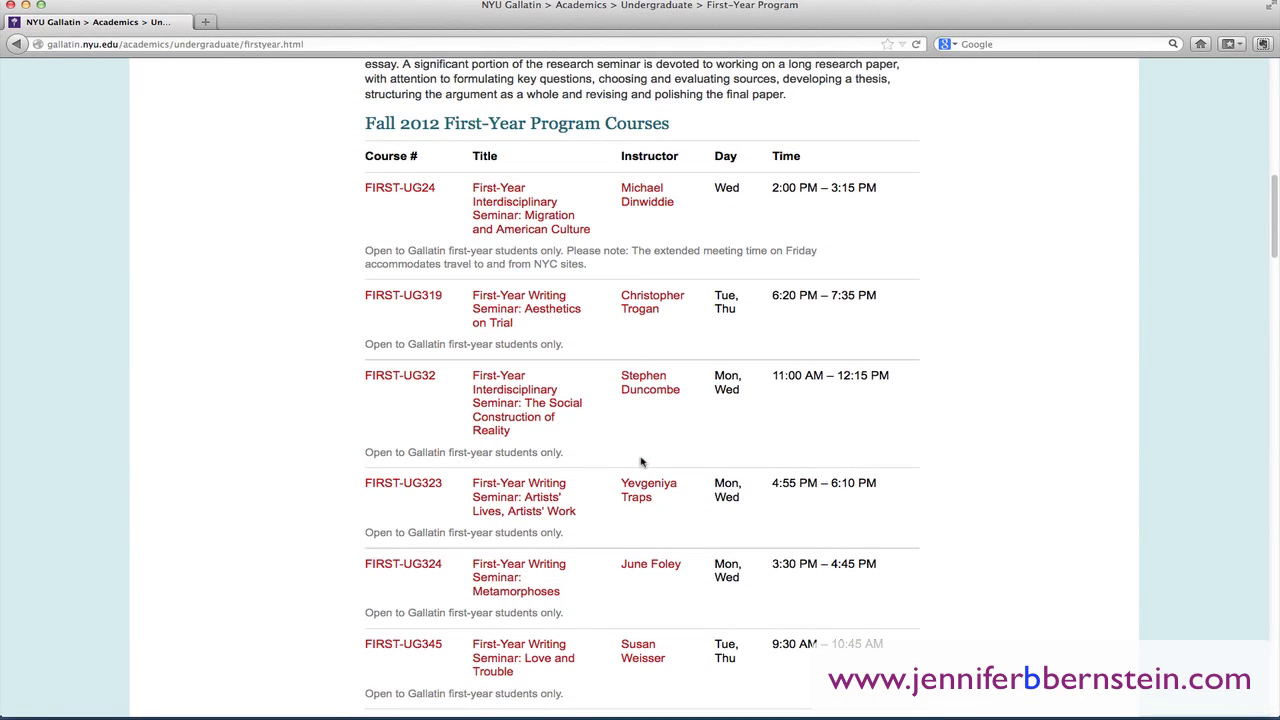
- Open the Love and Trouble seminar's course details and view its syllabus PDF
left_click(533, 663)
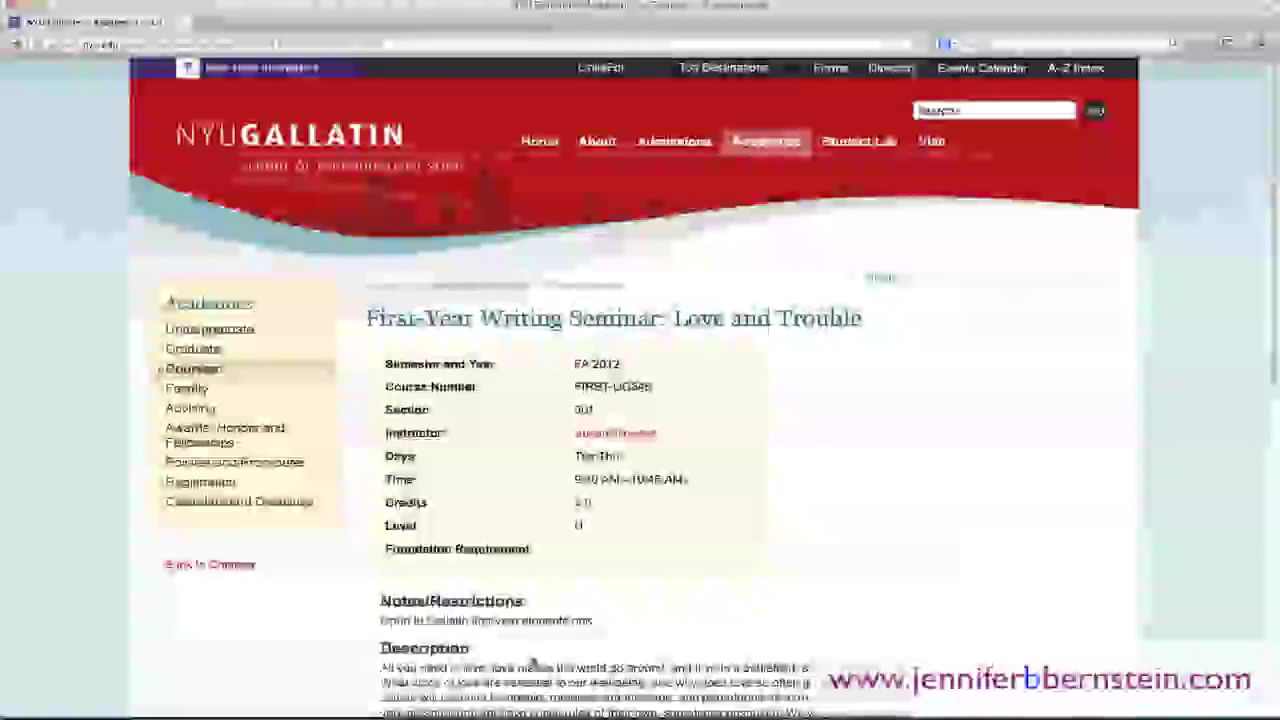
scroll(779, 533, "down", 5)
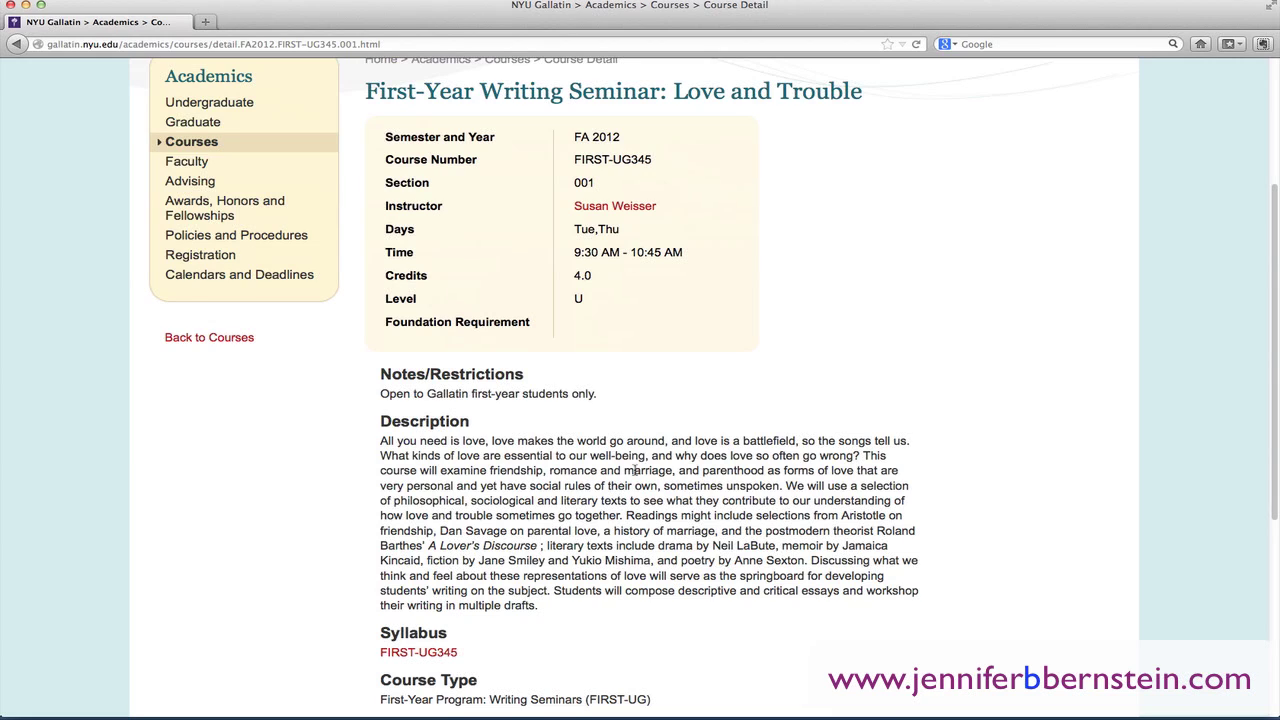
scroll(634, 470, "down", 3)
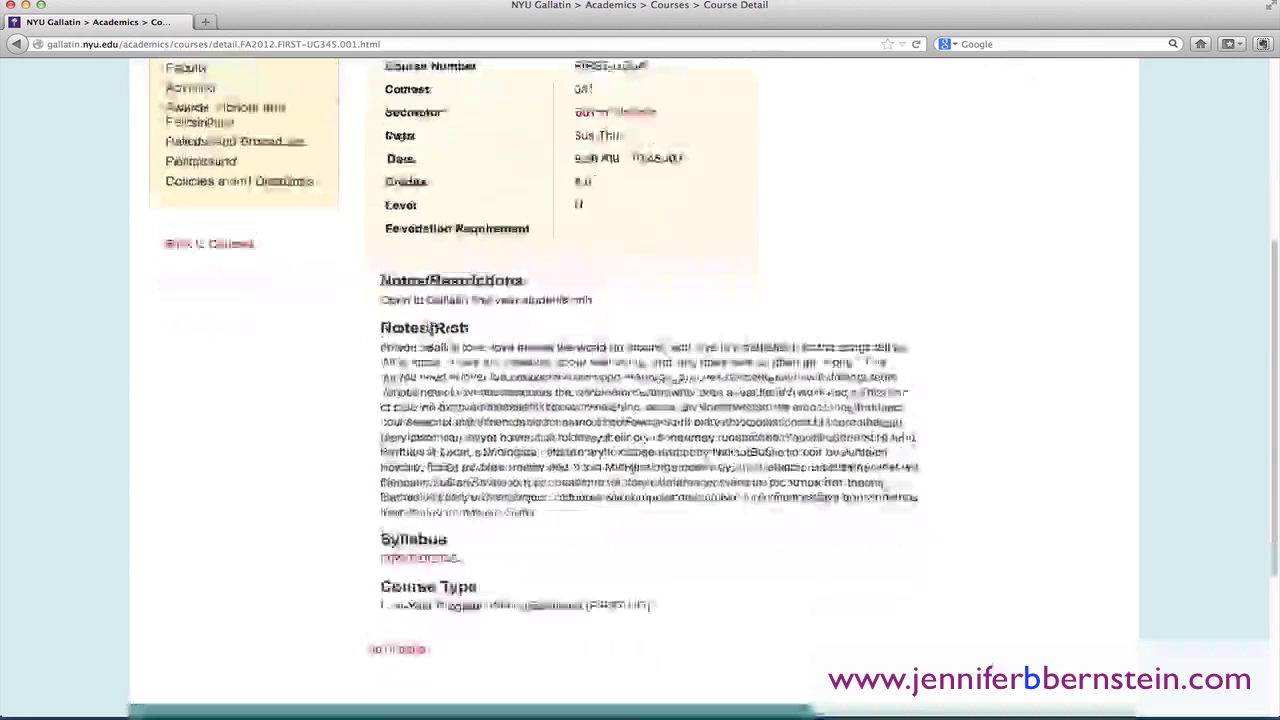
left_click(420, 543)
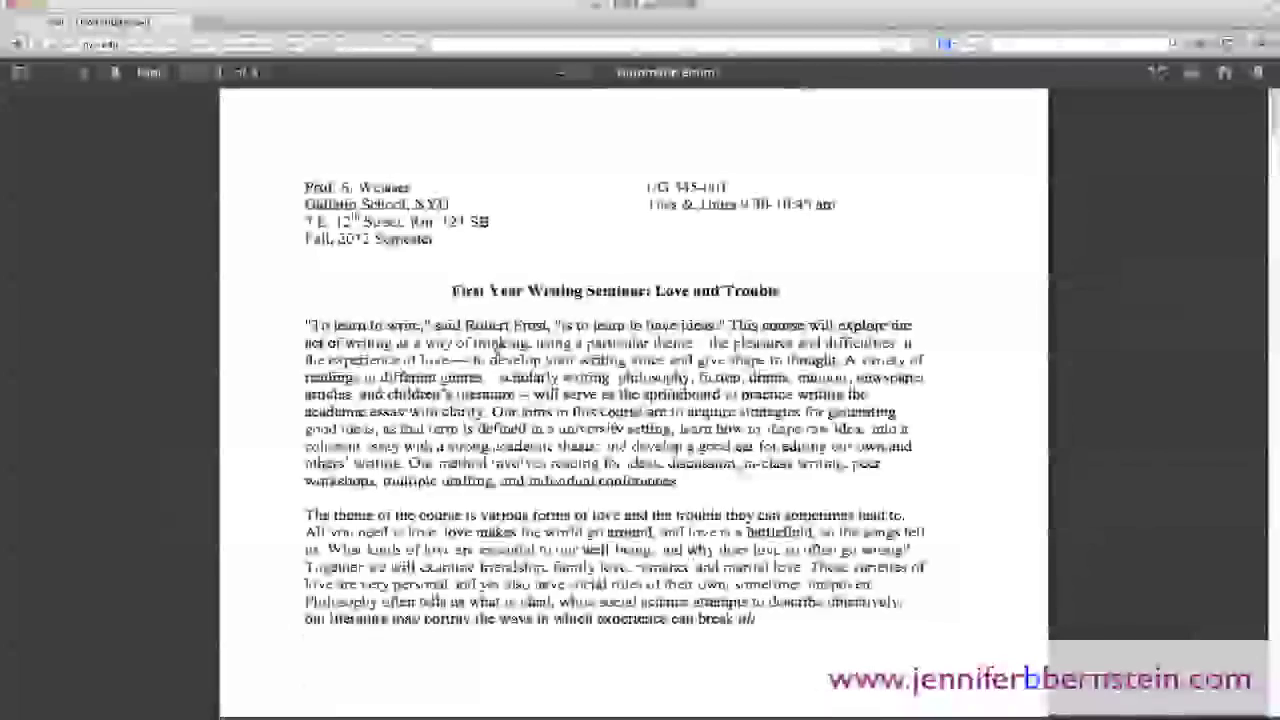
scroll(634, 400, "down", 5)
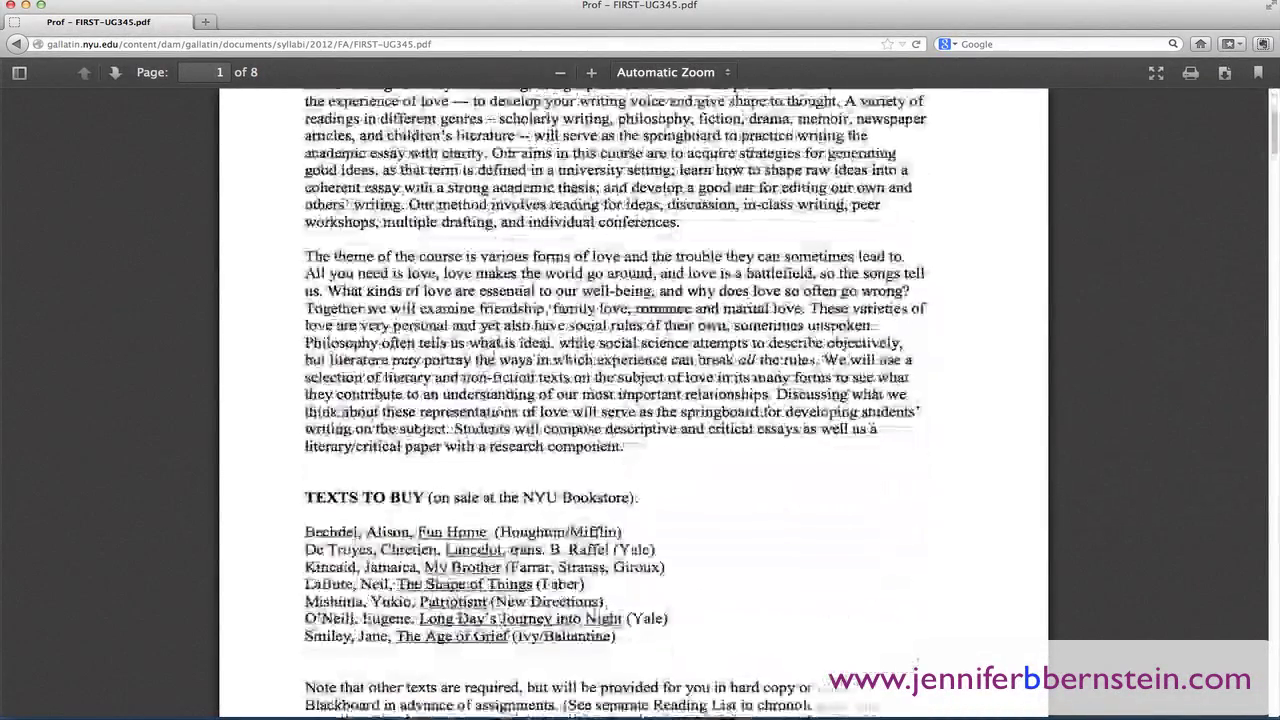
scroll(500, 341, "down", 7)
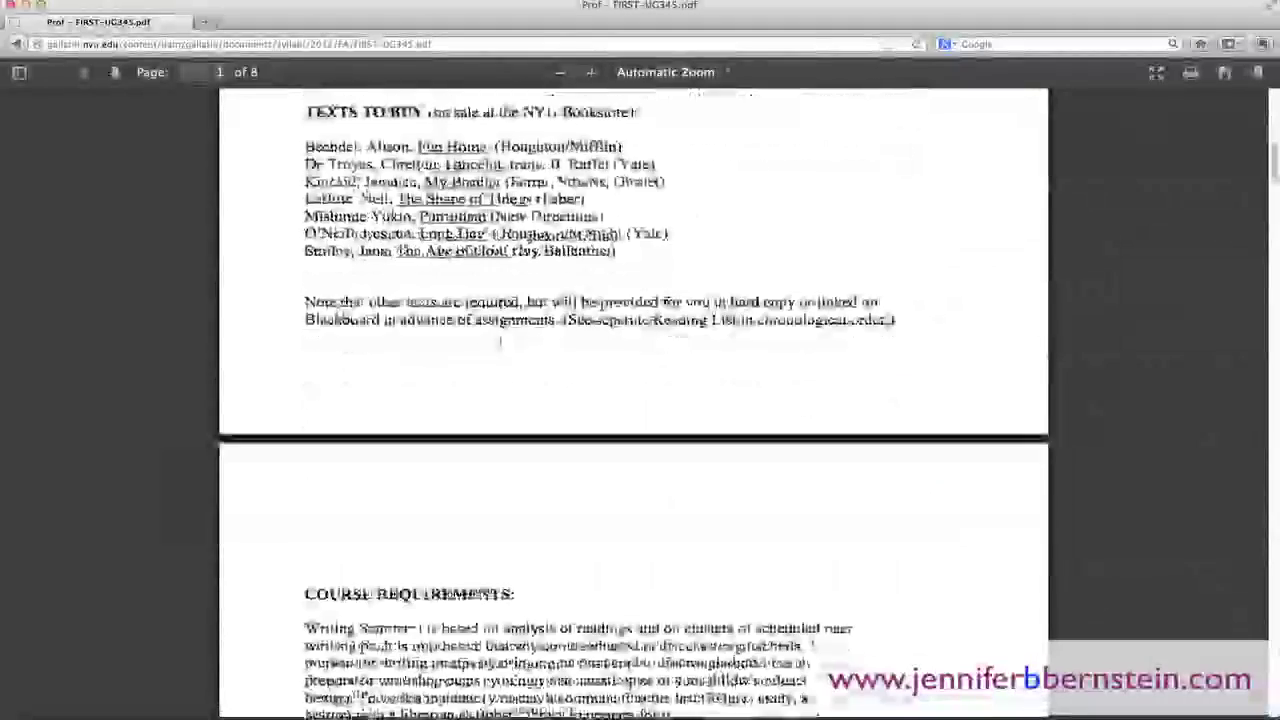
scroll(500, 341, "up", 10)
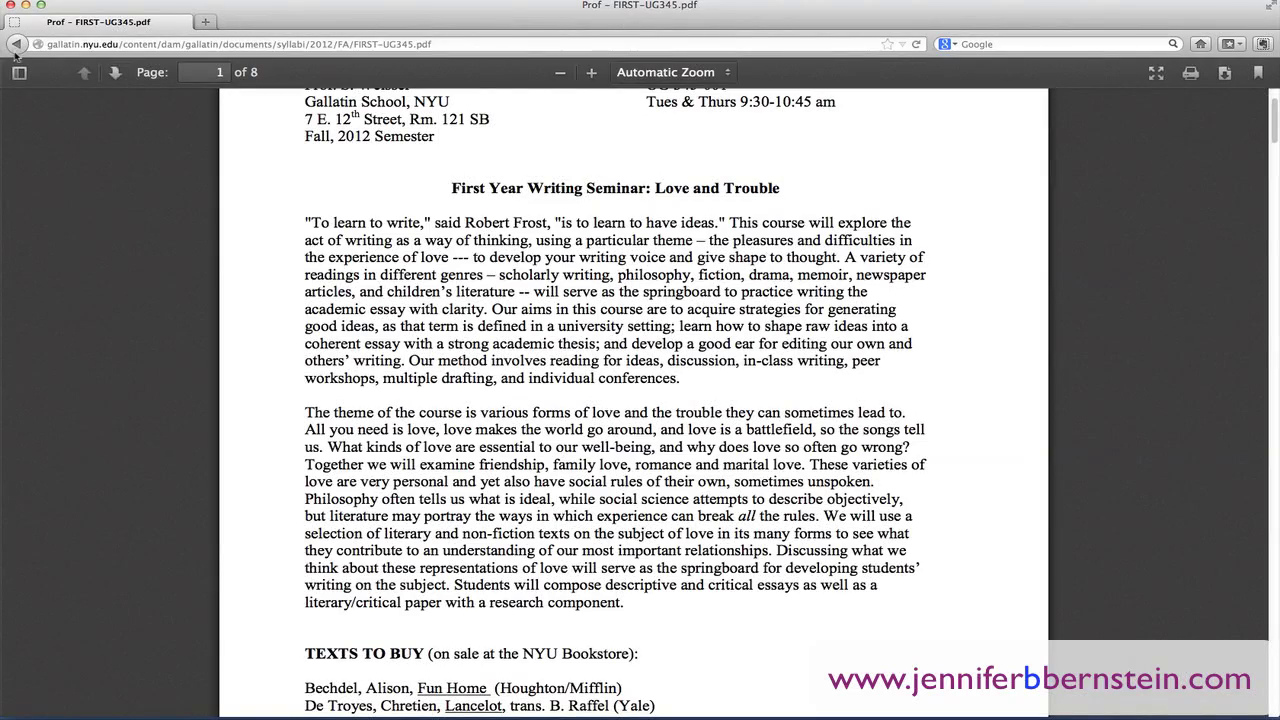
- Back on the FIRST-UG345 course page, clip it as an article and minimize Evernote
left_click(15, 48)
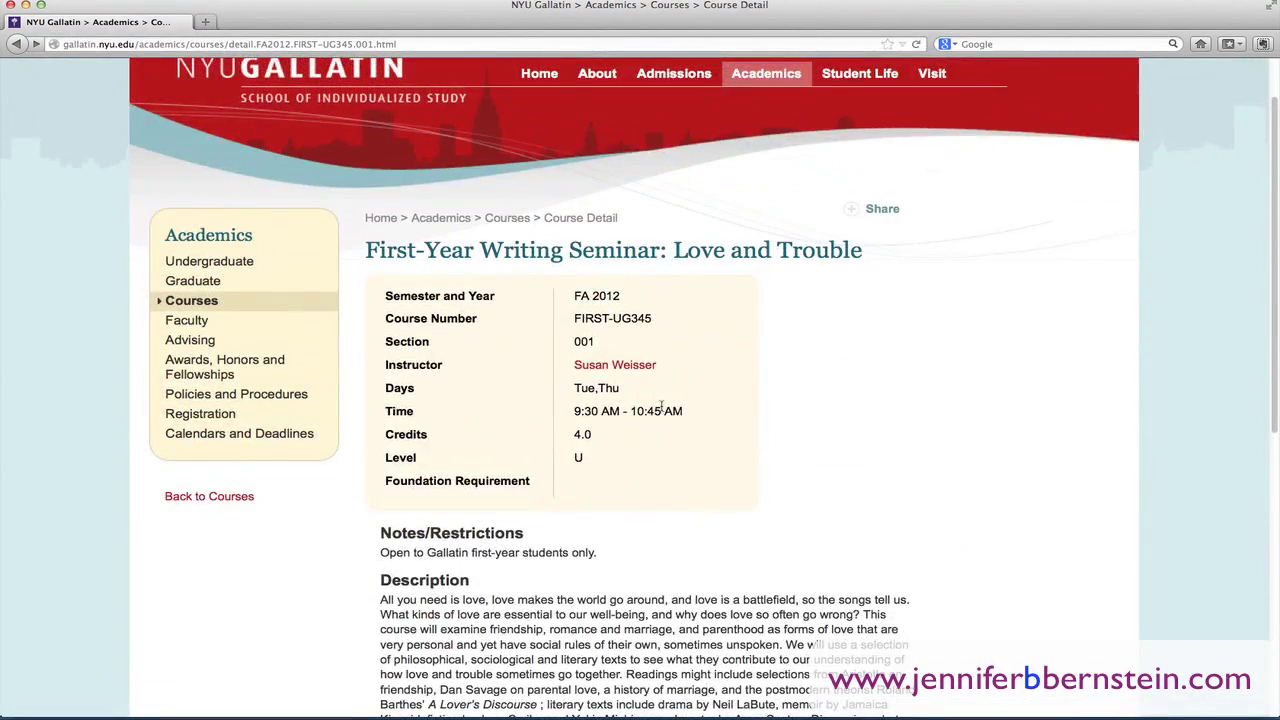
scroll(661, 410, "down", 3)
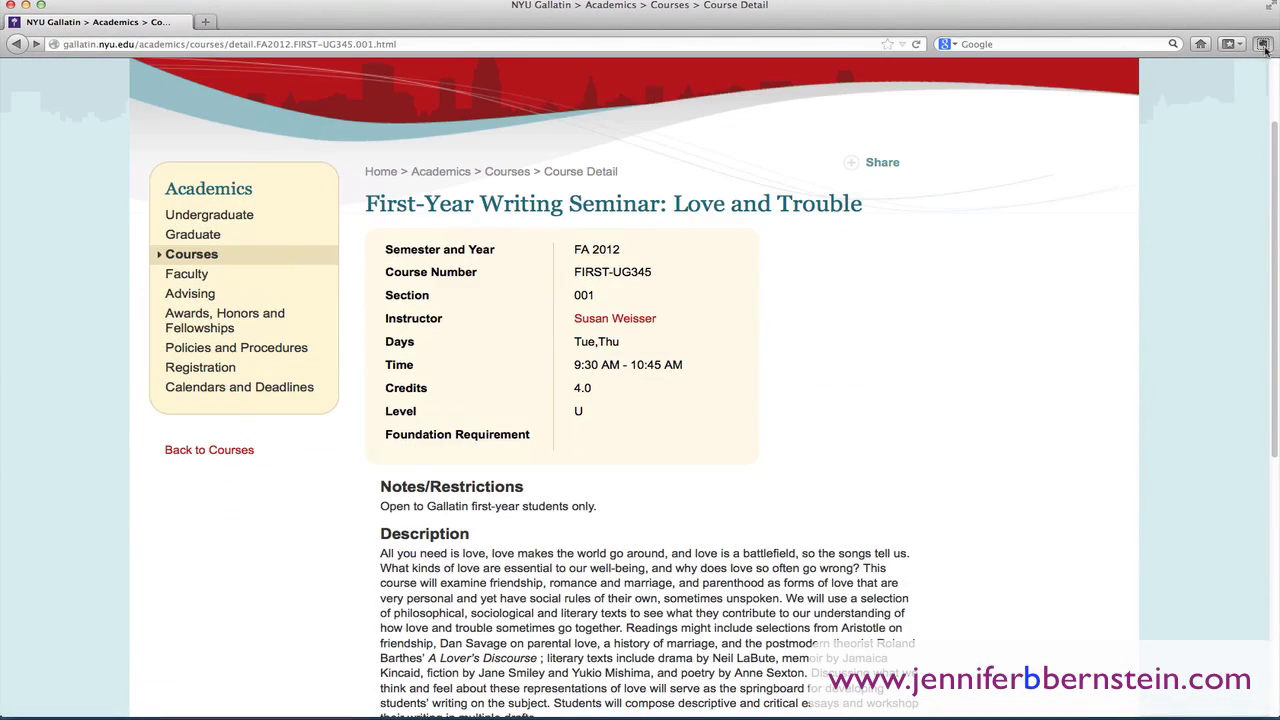
left_click(1263, 44)
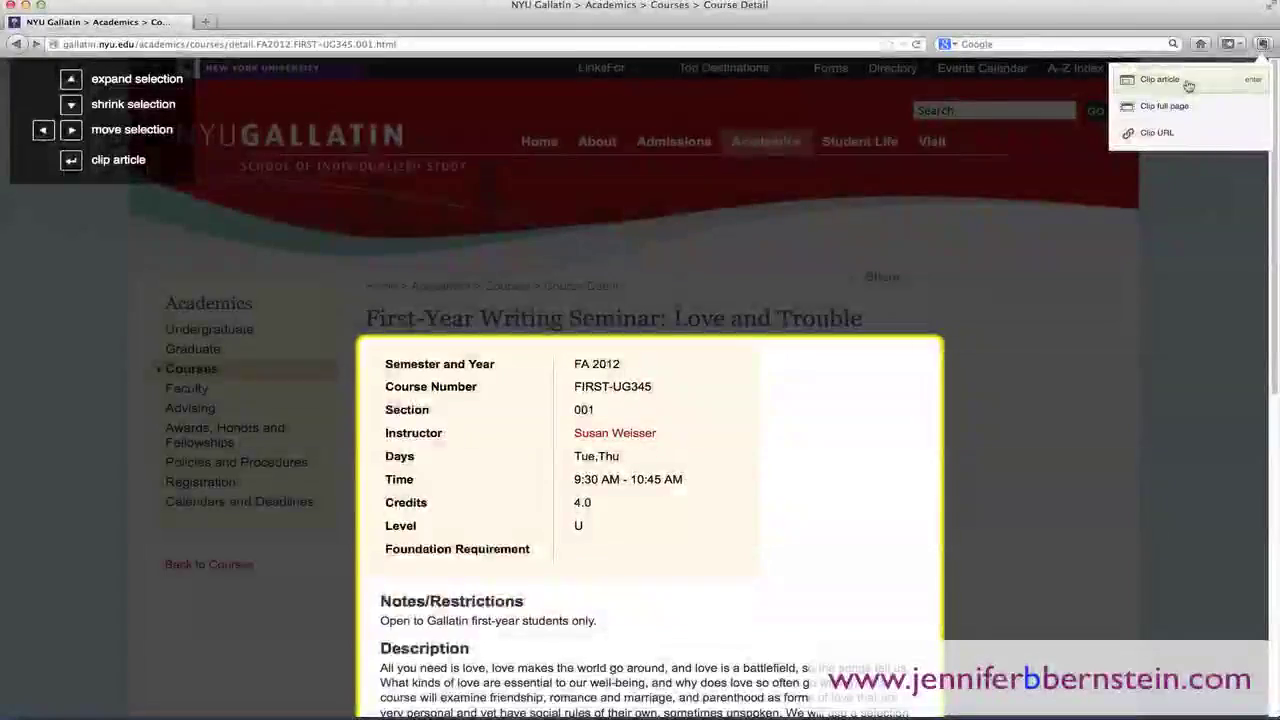
left_click(1188, 84)
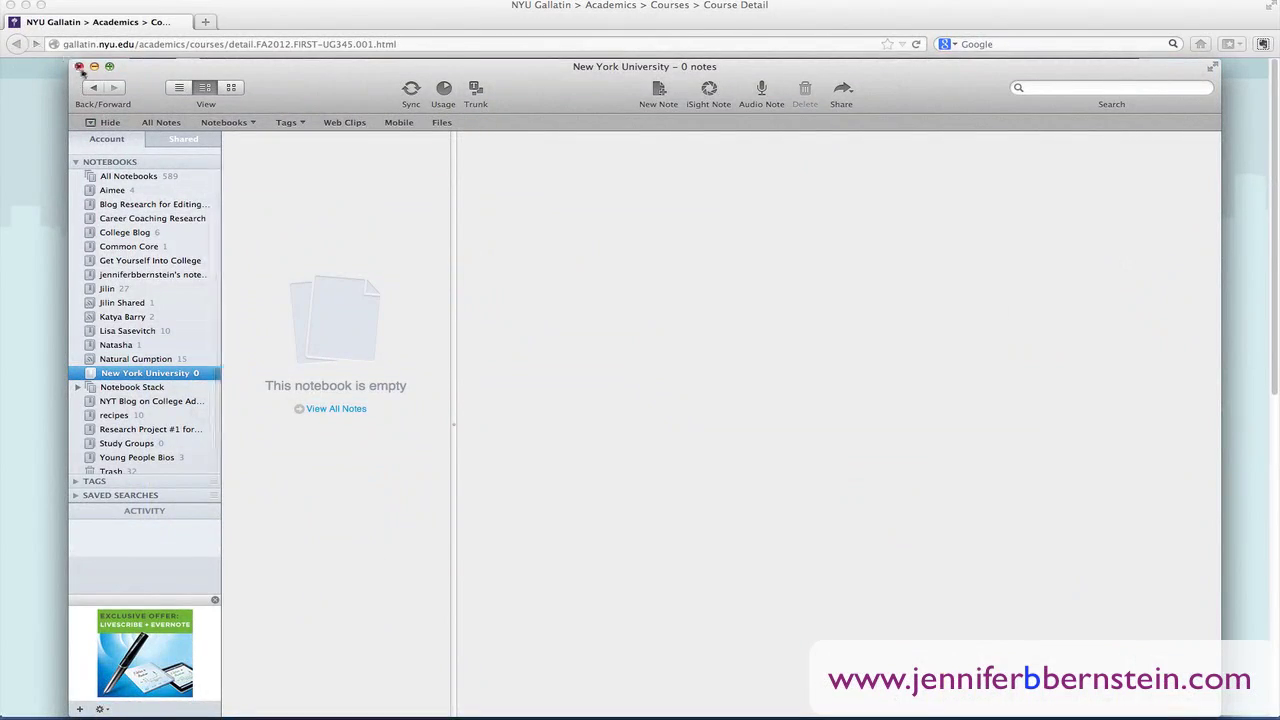
left_click(94, 67)
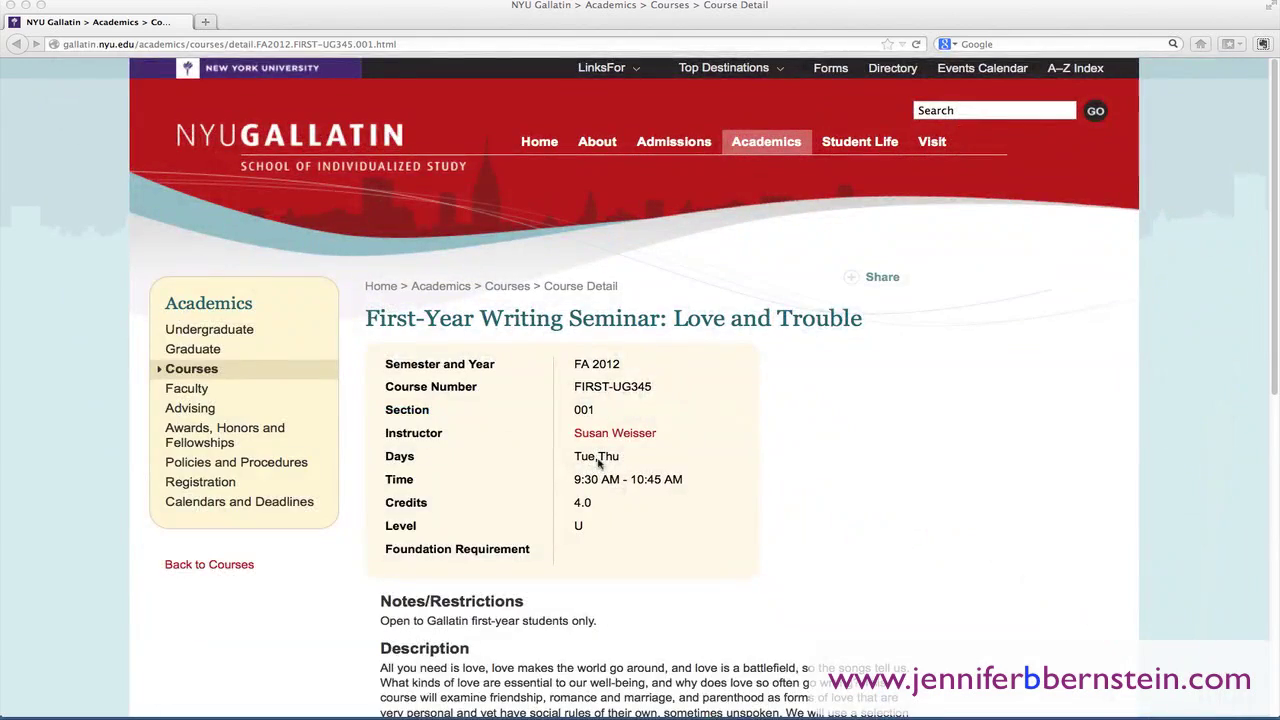
- Clip the FIRST-UG345 syllabus PDF as a full page, then list All Notebooks in Evernote
scroll(784, 467, "down", 5)
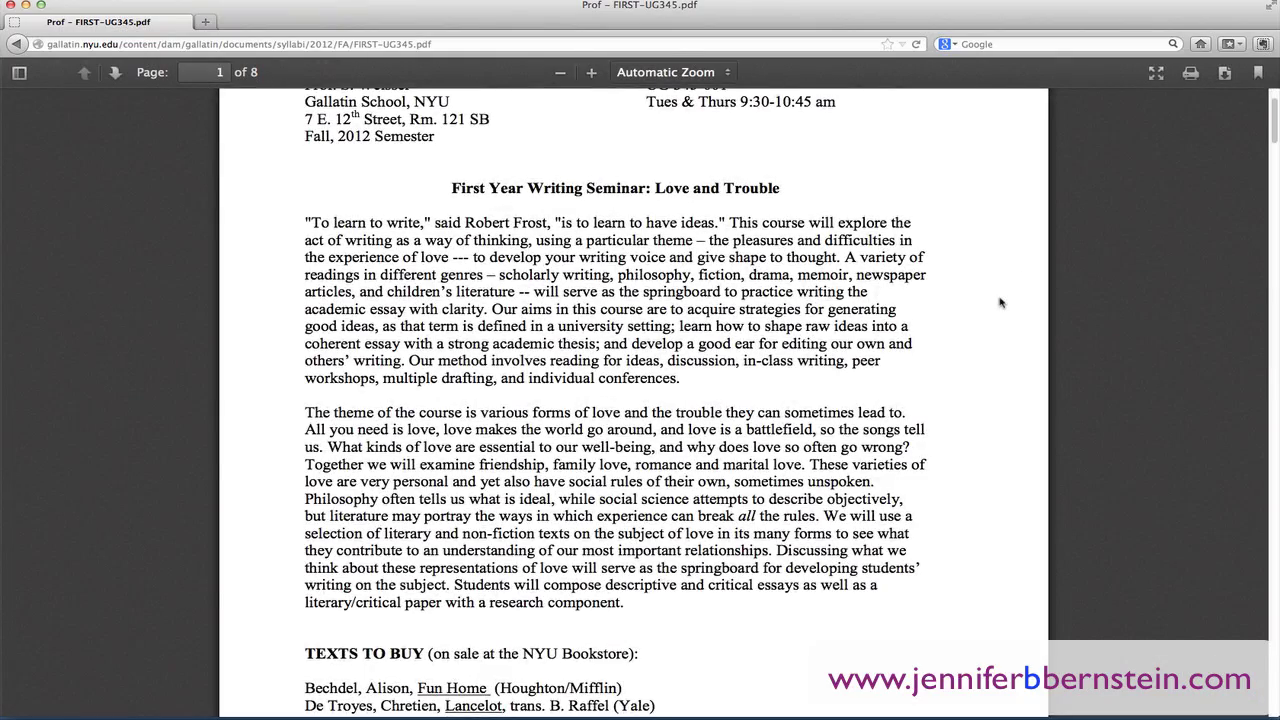
scroll(1000, 302, "up", 1)
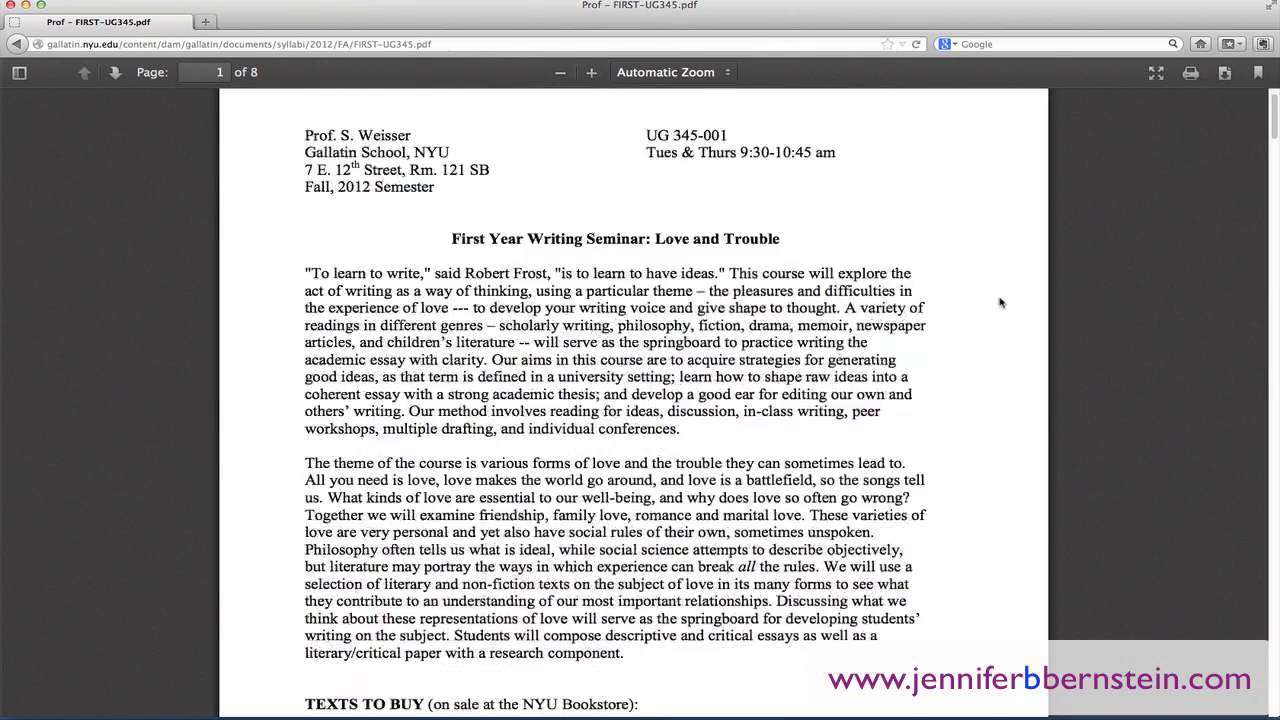
scroll(1000, 302, "down", 4)
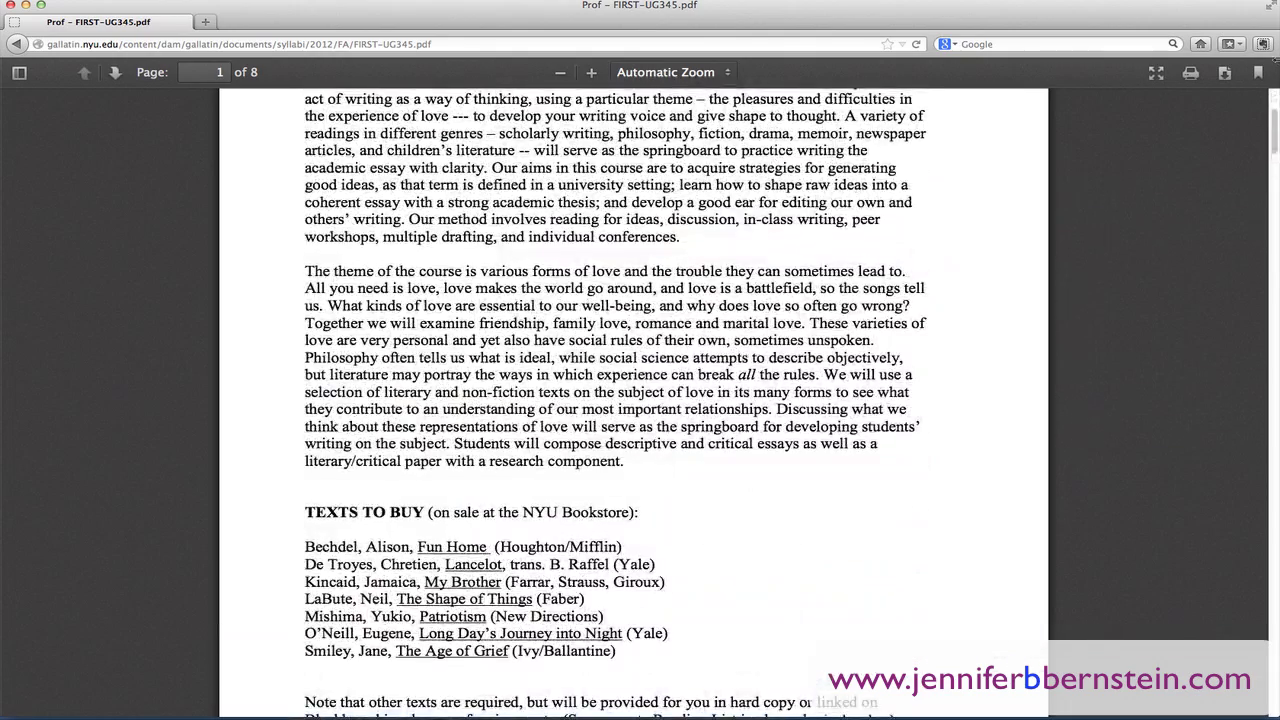
left_click(1264, 46)
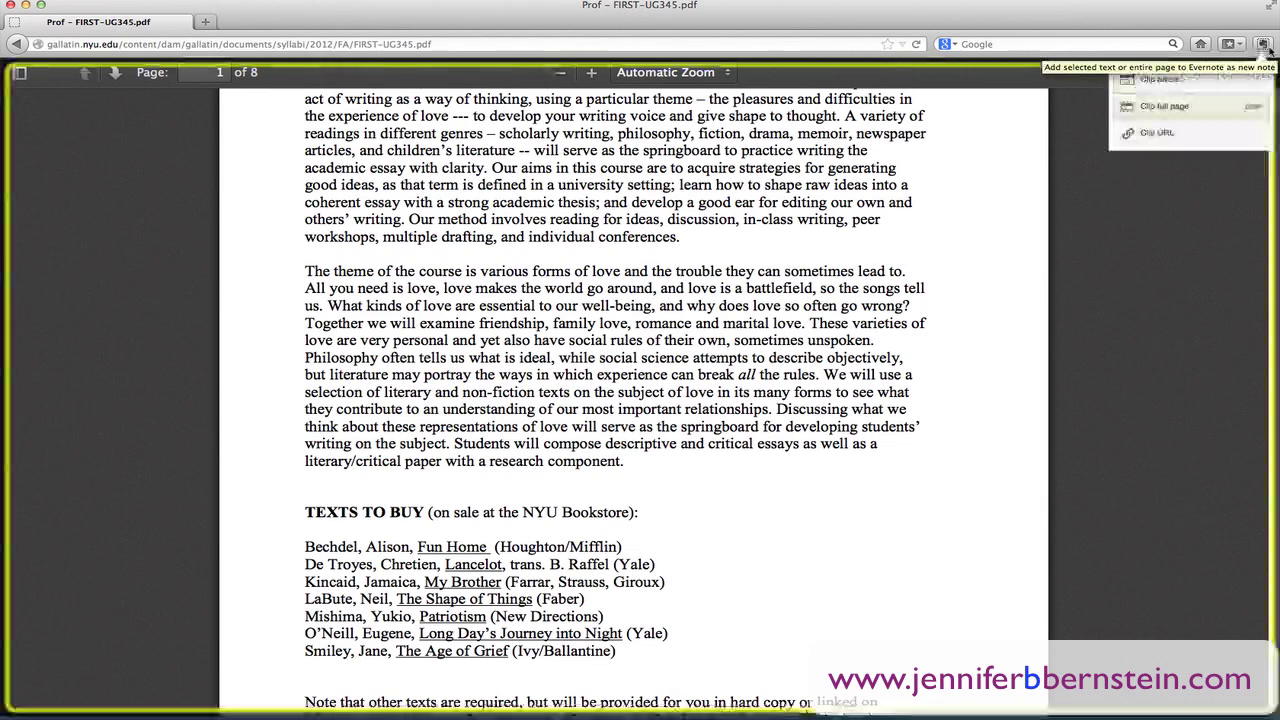
left_click(1195, 118)
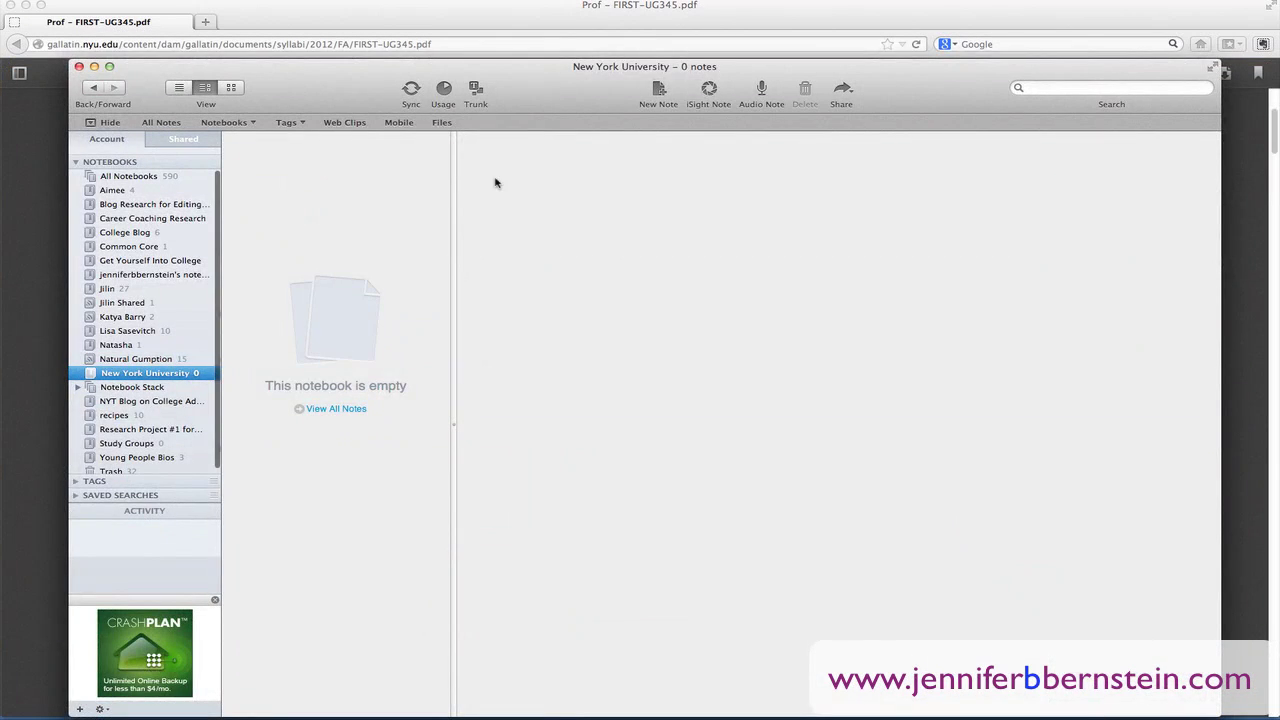
left_click(130, 176)
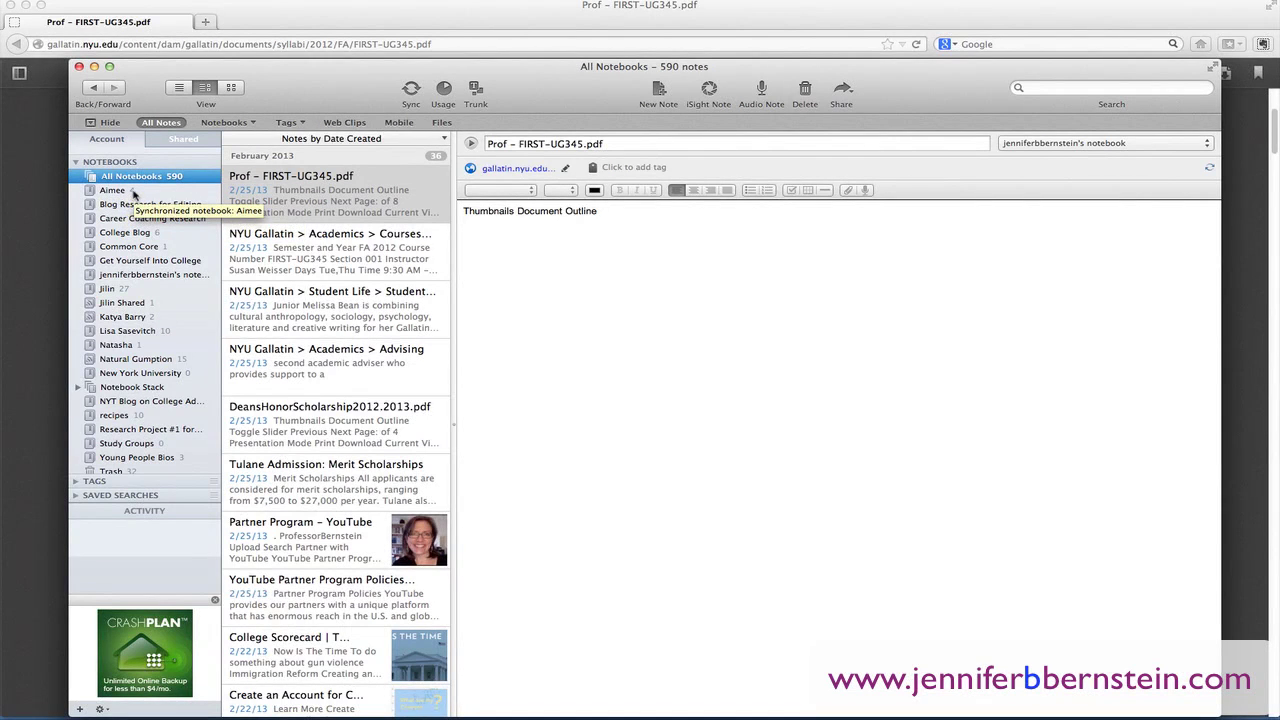
- Move the syllabus PDF note into the New York University notebook
right_click(328, 198)
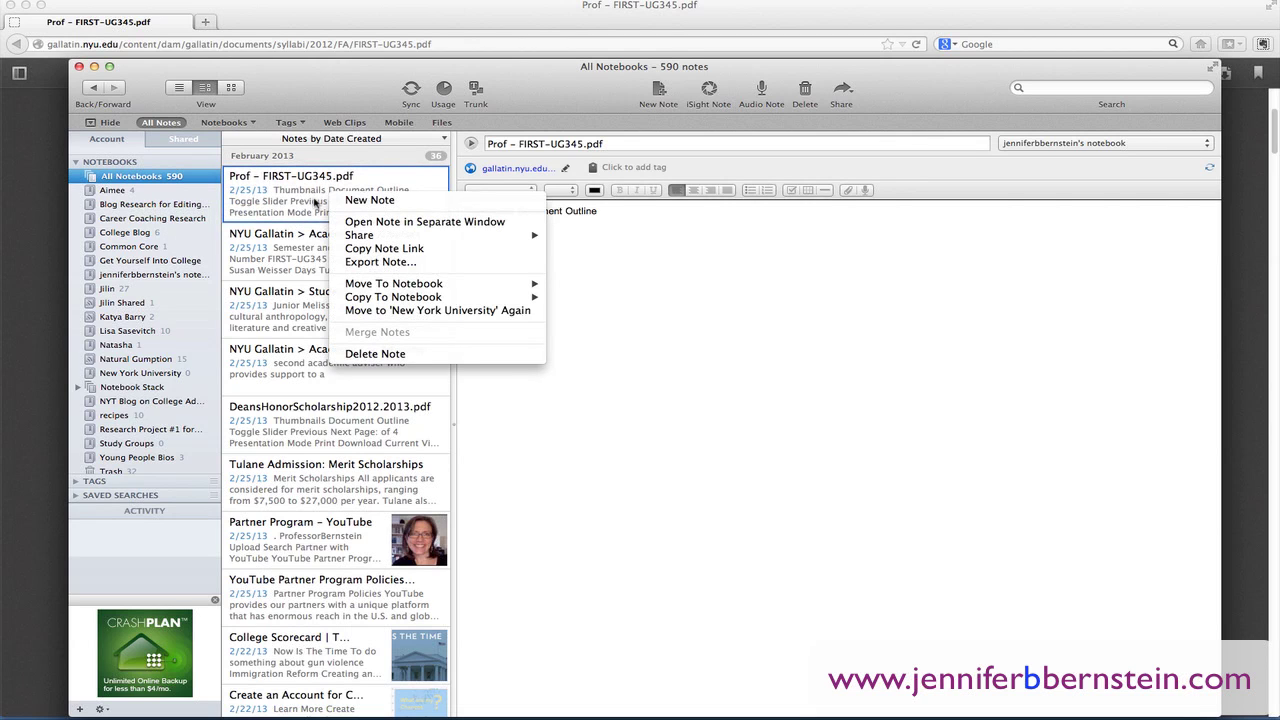
key("Escape")
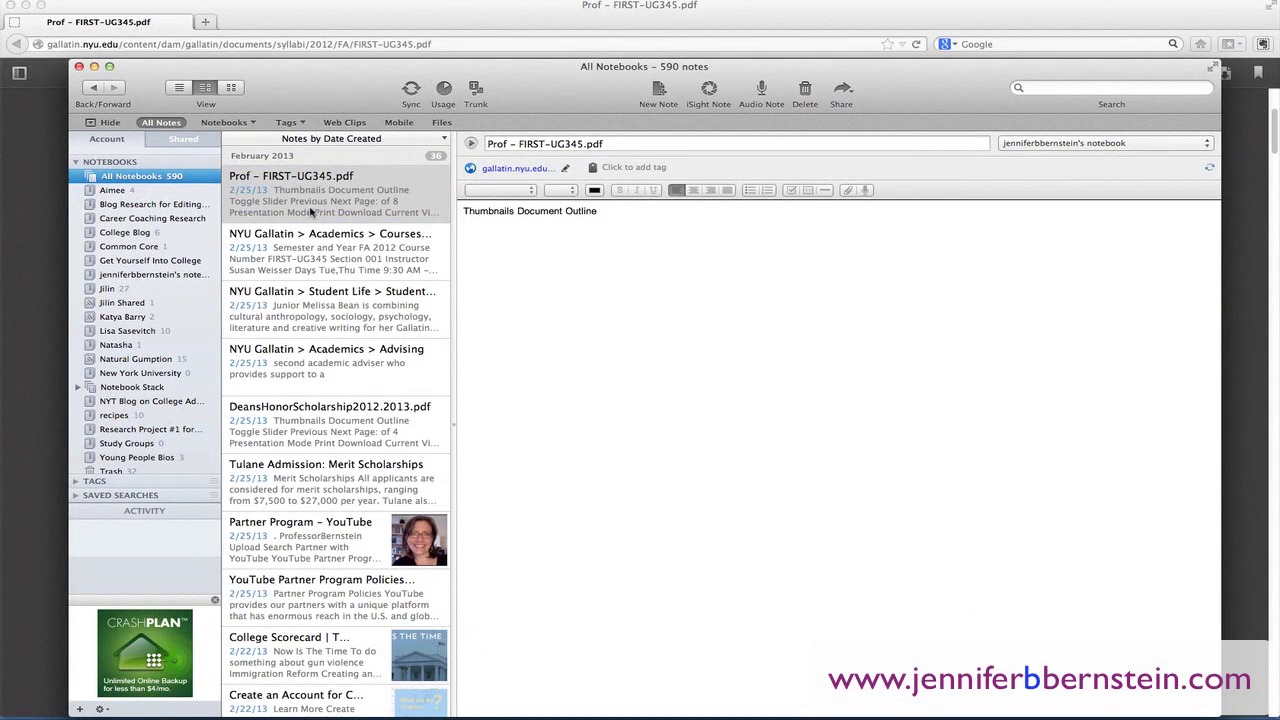
left_click(311, 210)
right_click(311, 208)
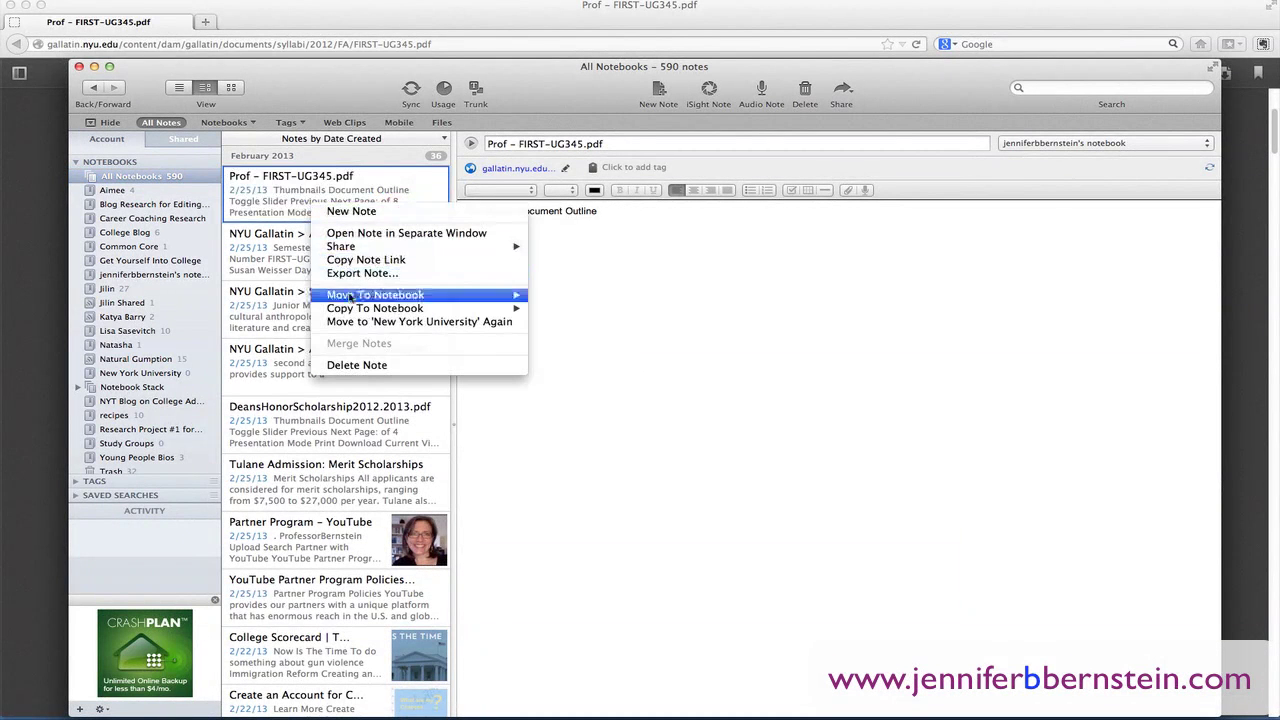
mouse_move(350, 297)
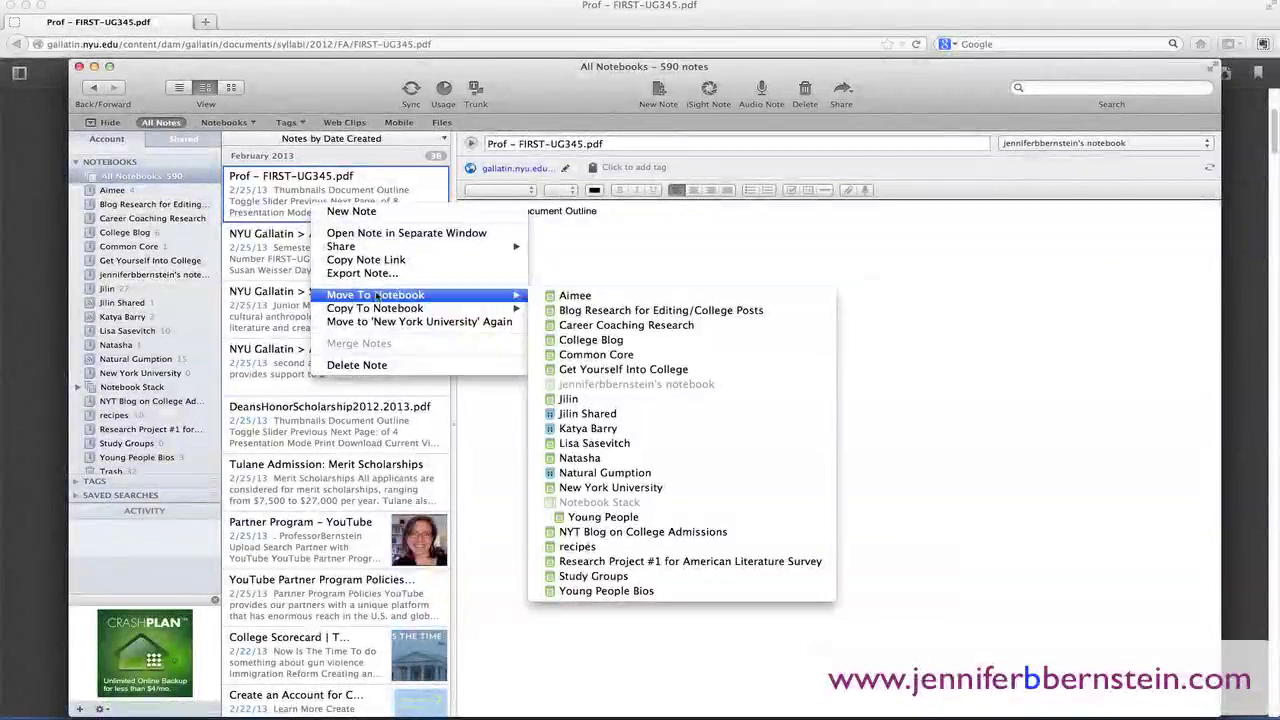
left_click(612, 488)
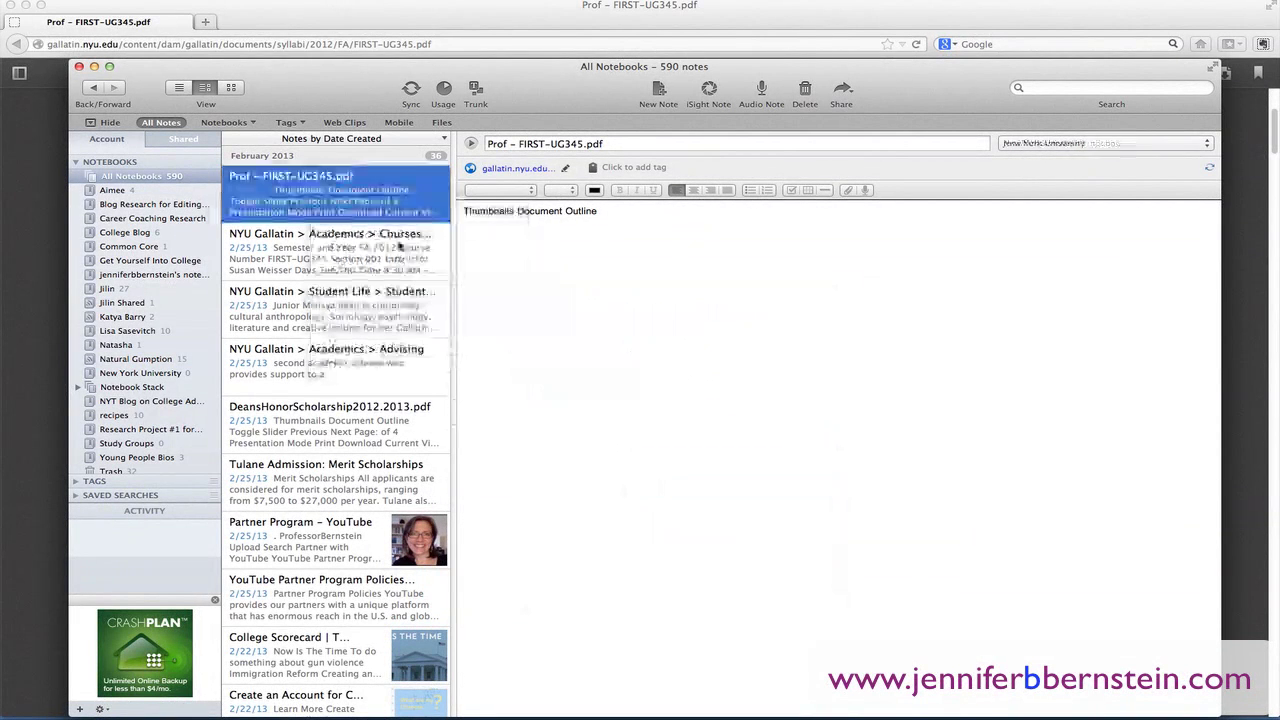
- Move the course detail and student profile notes to New York University, then open that notebook
left_click(343, 245)
right_click(345, 242)
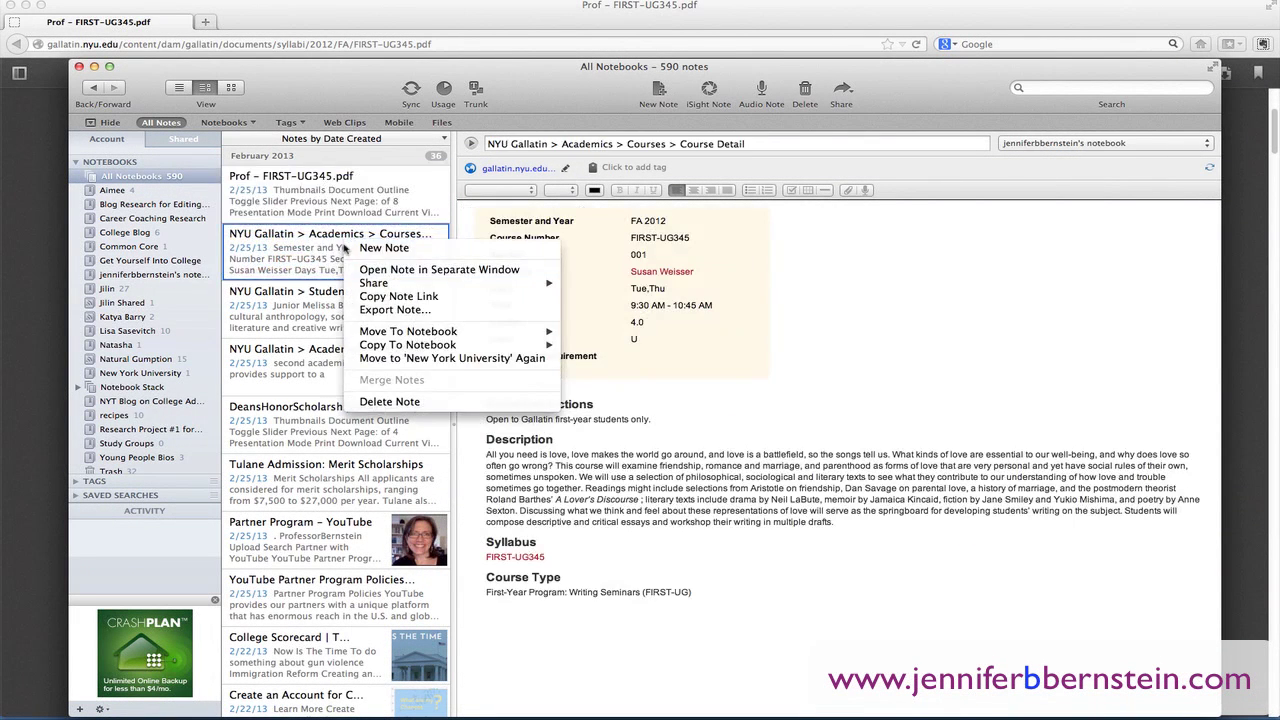
mouse_move(380, 335)
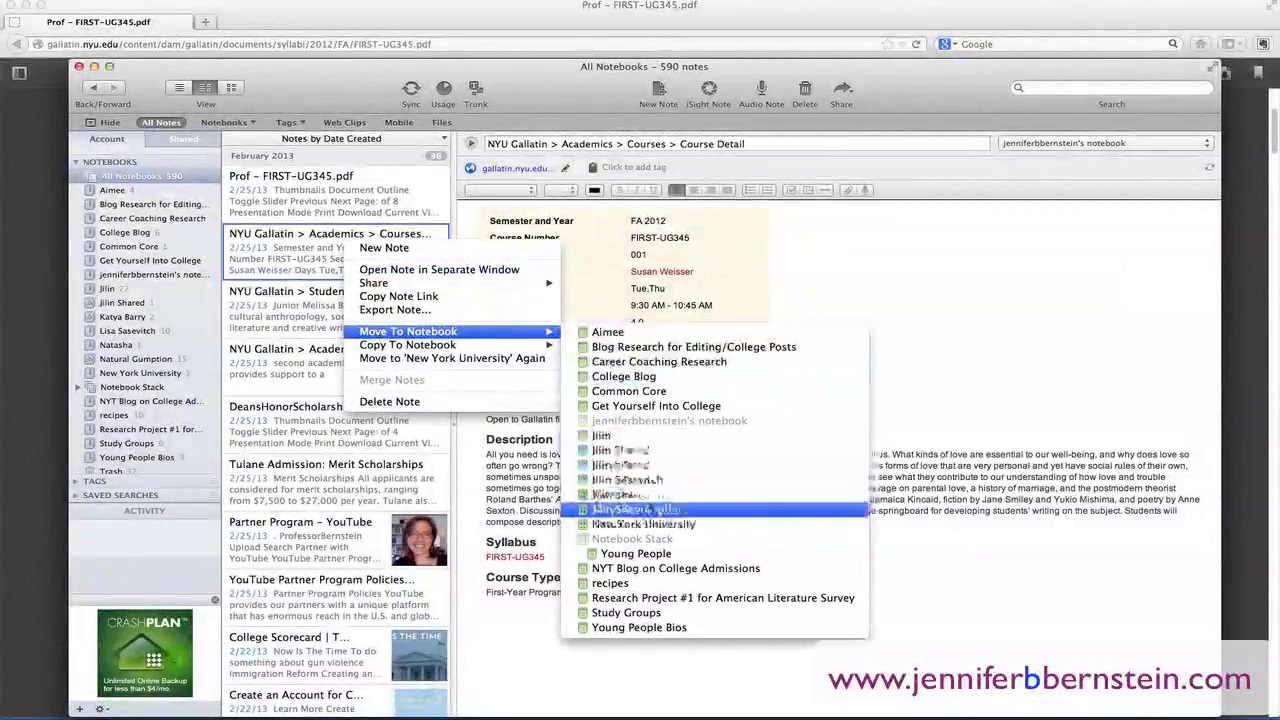
left_click(643, 524)
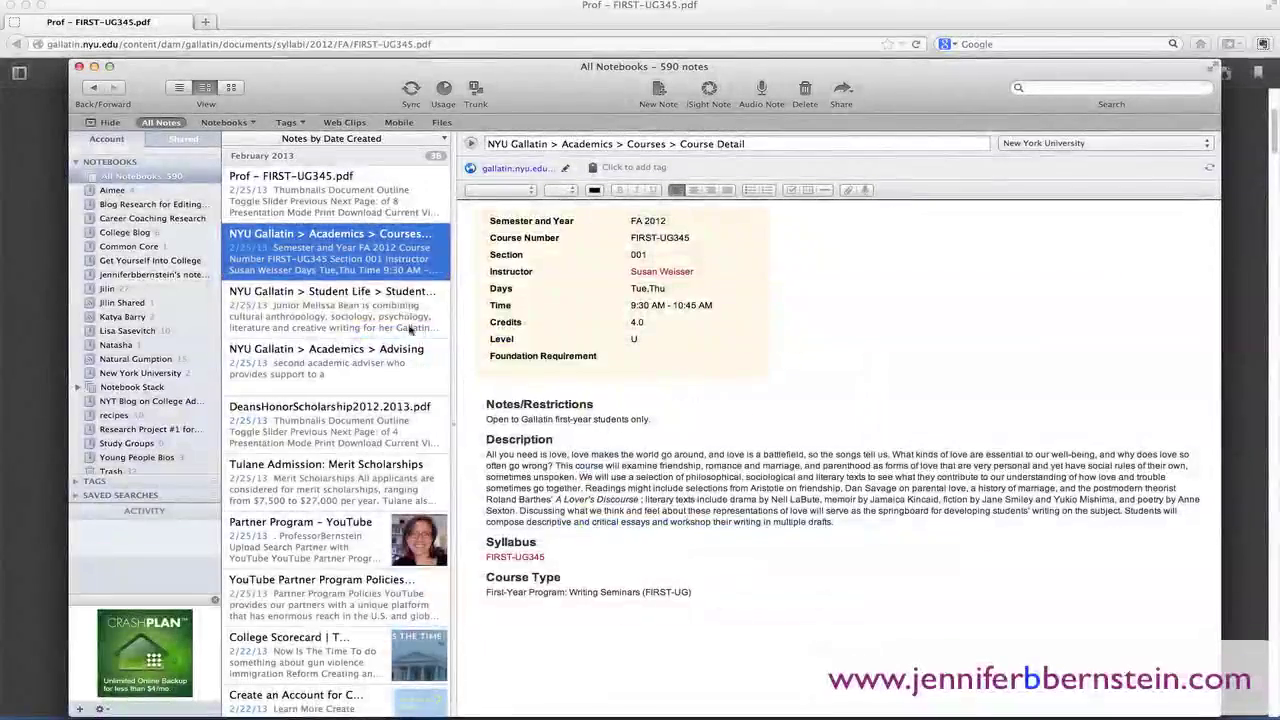
left_click(411, 304)
right_click(411, 304)
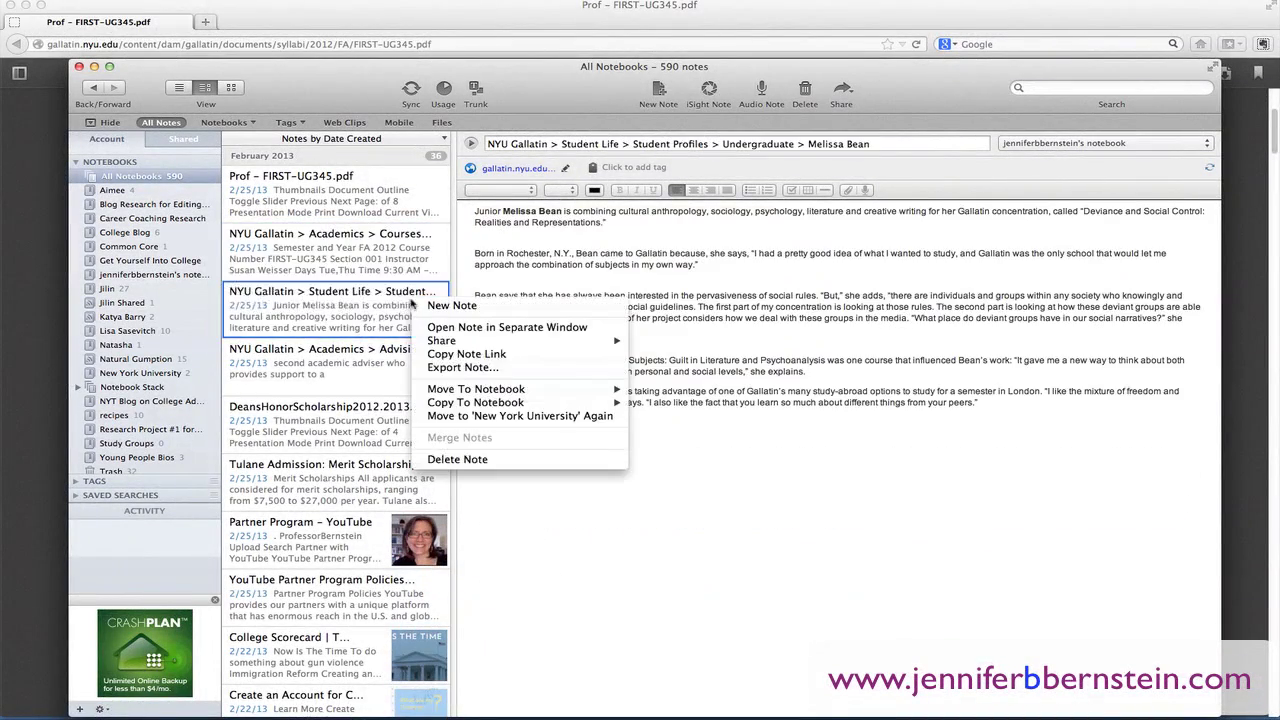
mouse_move(493, 395)
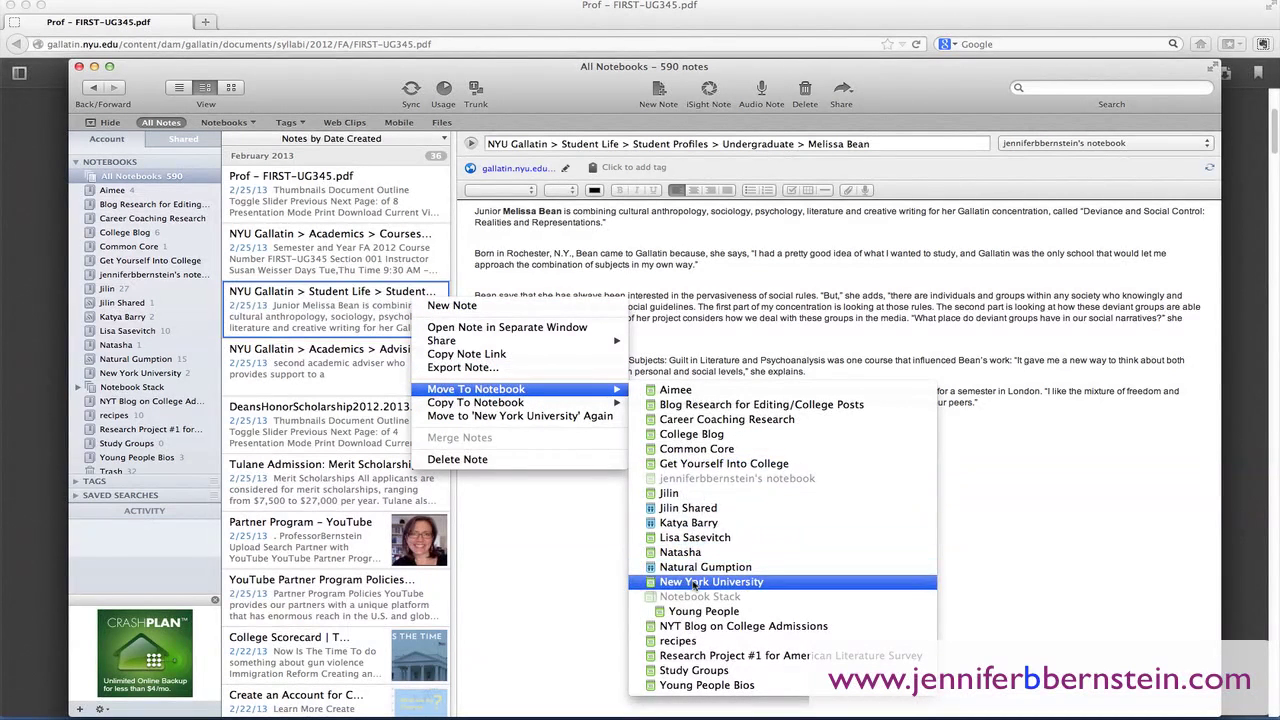
left_click(690, 581)
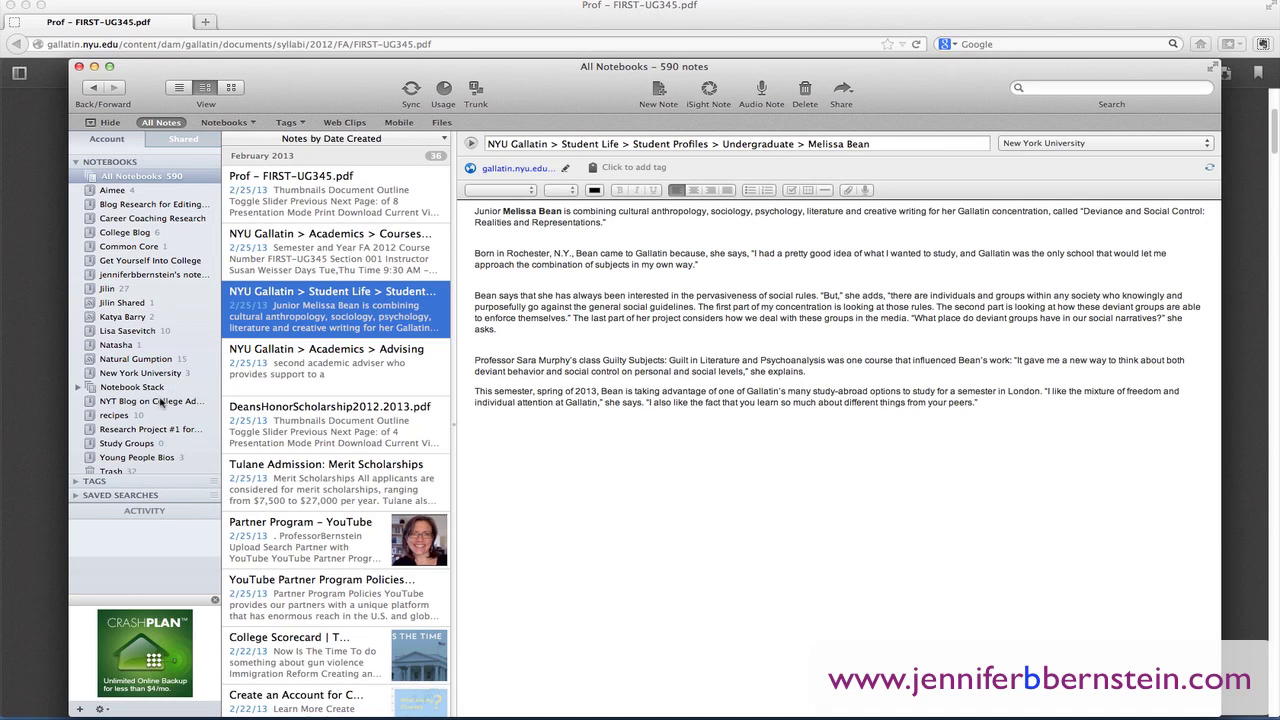
left_click(137, 370)
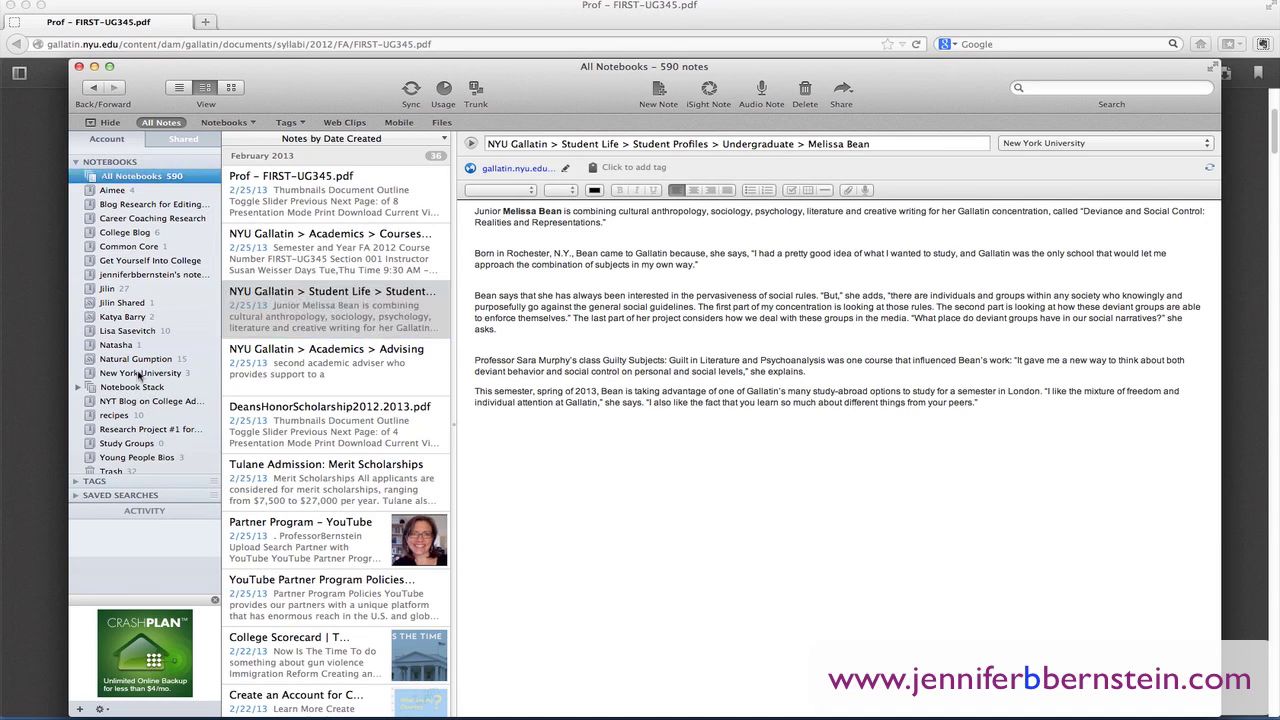
- Open the New York University notebook and review the syllabus, course detail and profile notes
left_click(139, 373)
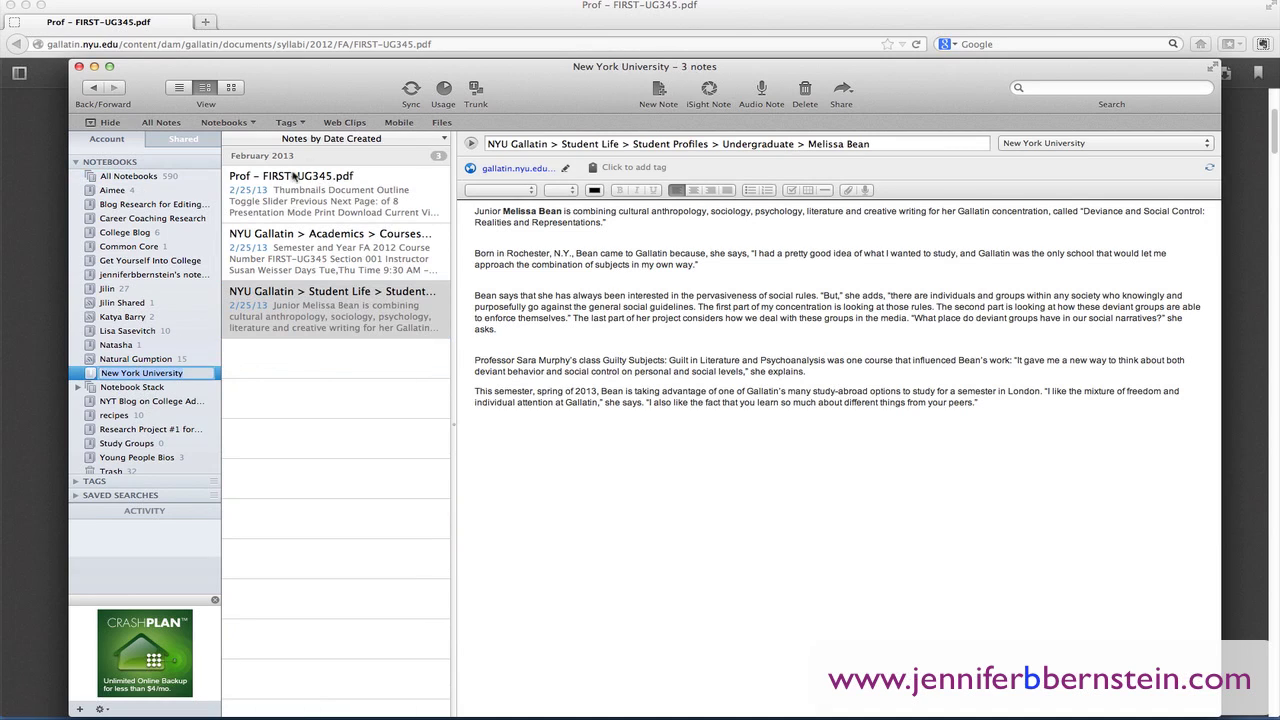
left_click(392, 199)
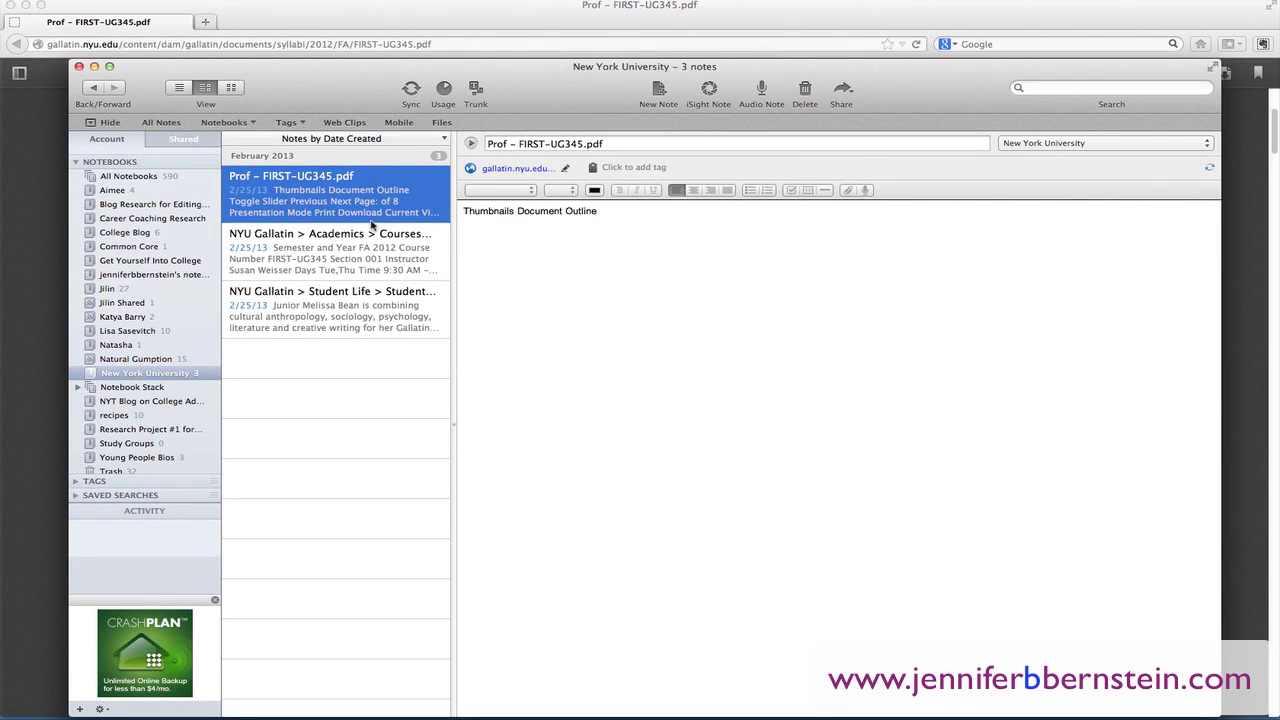
left_click(395, 255)
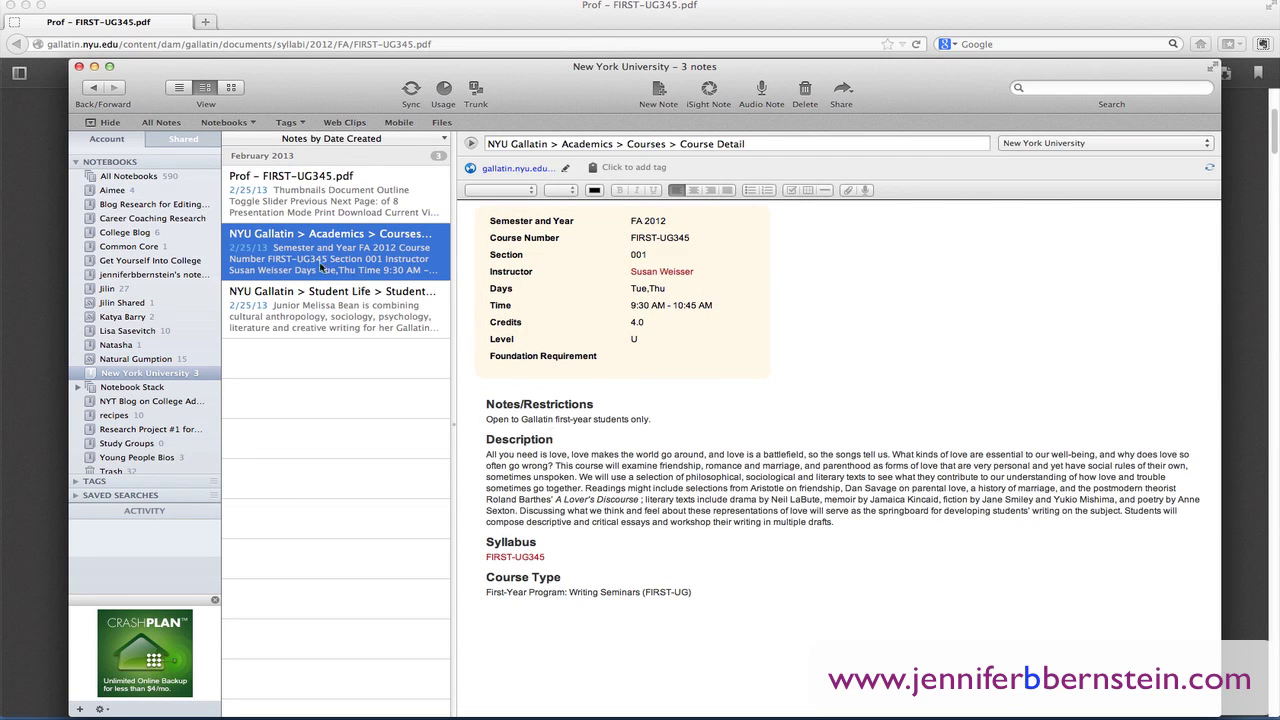
left_click(300, 316)
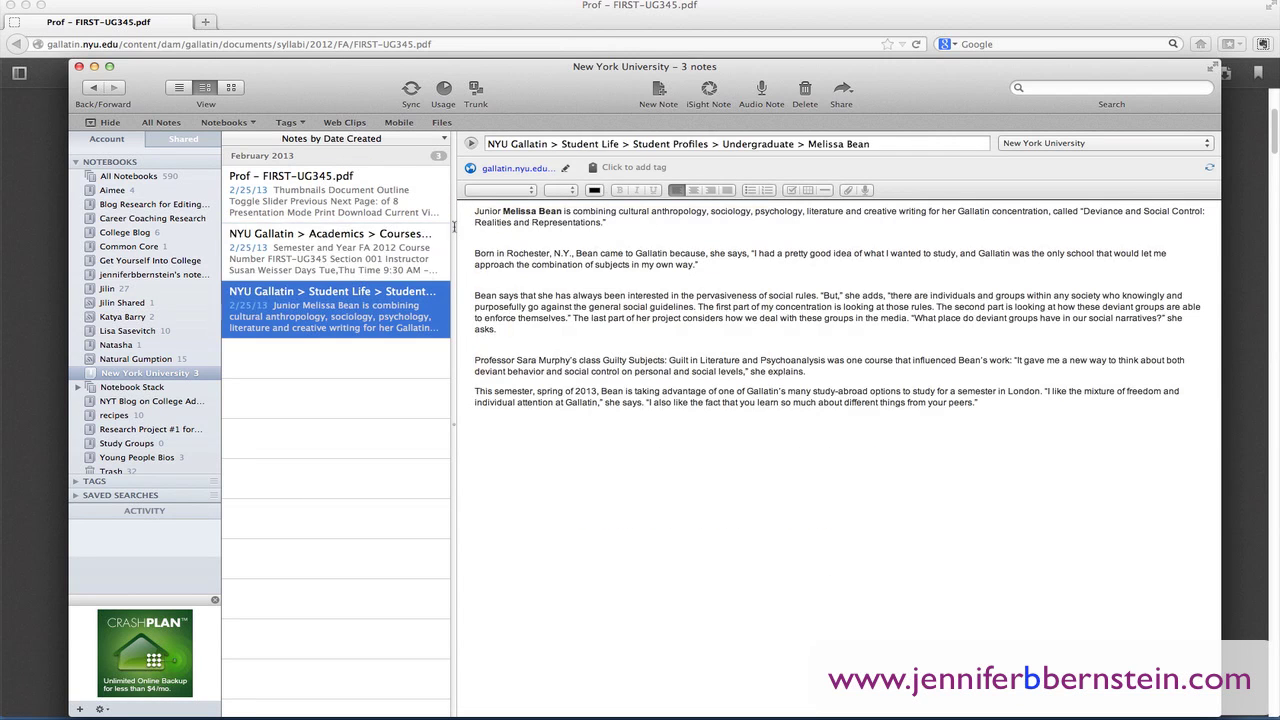